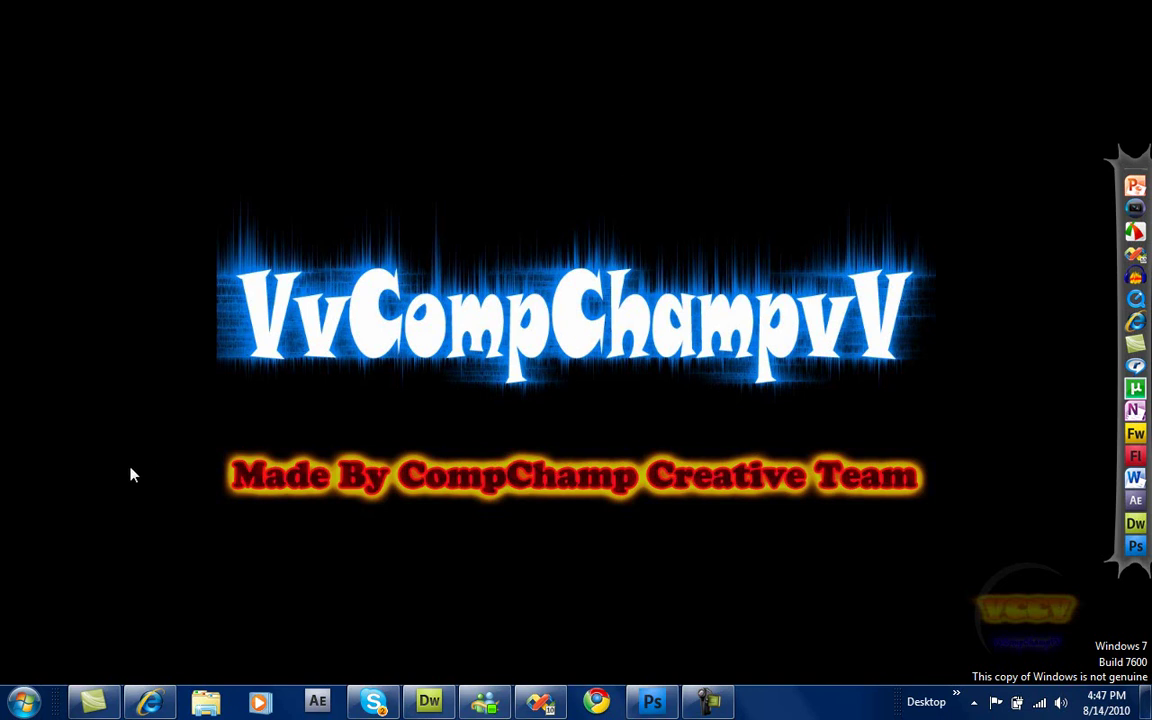
Import the Webs recording into the Clip Bin alongside the BAcground recording
{"action": "left_click", "coordinate": [98, 700]}
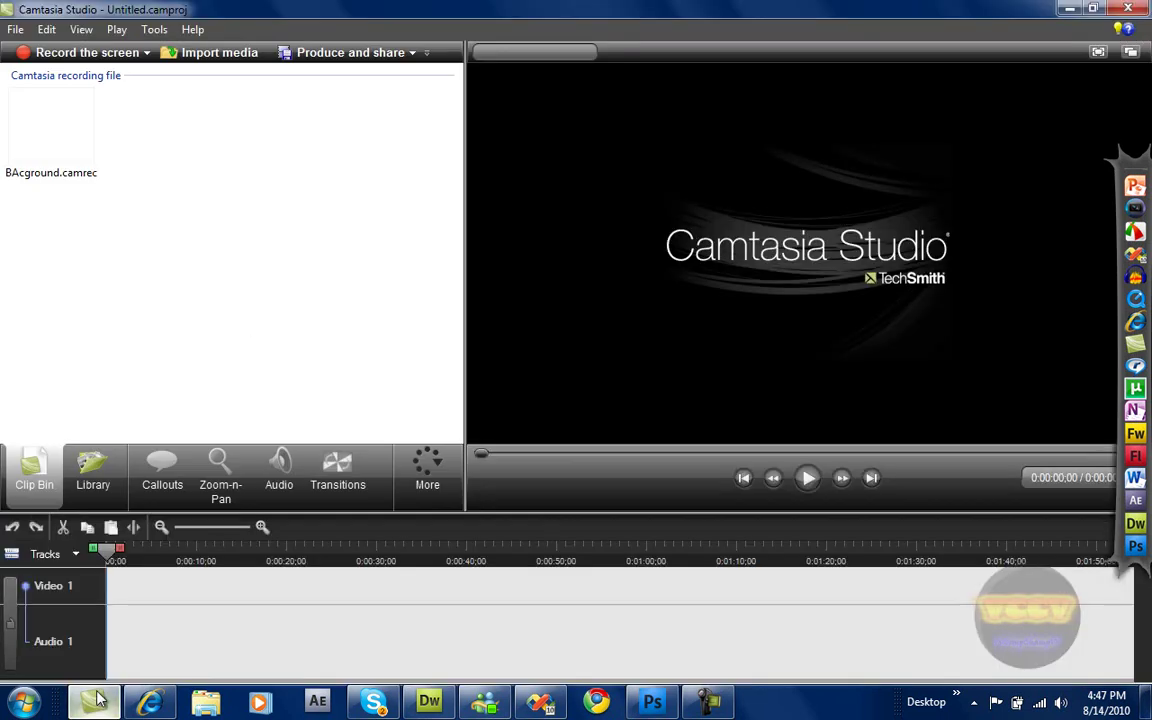
{"action": "left_click", "coordinate": [80, 170]}
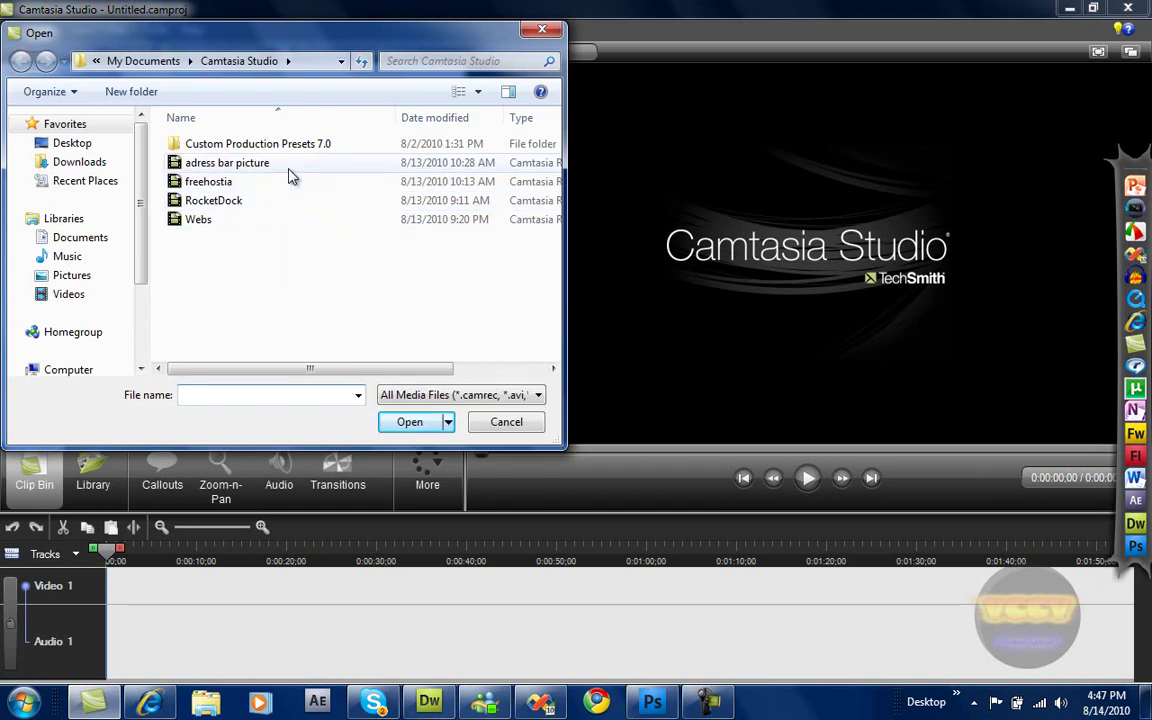
{"action": "double_click", "coordinate": [242, 227]}
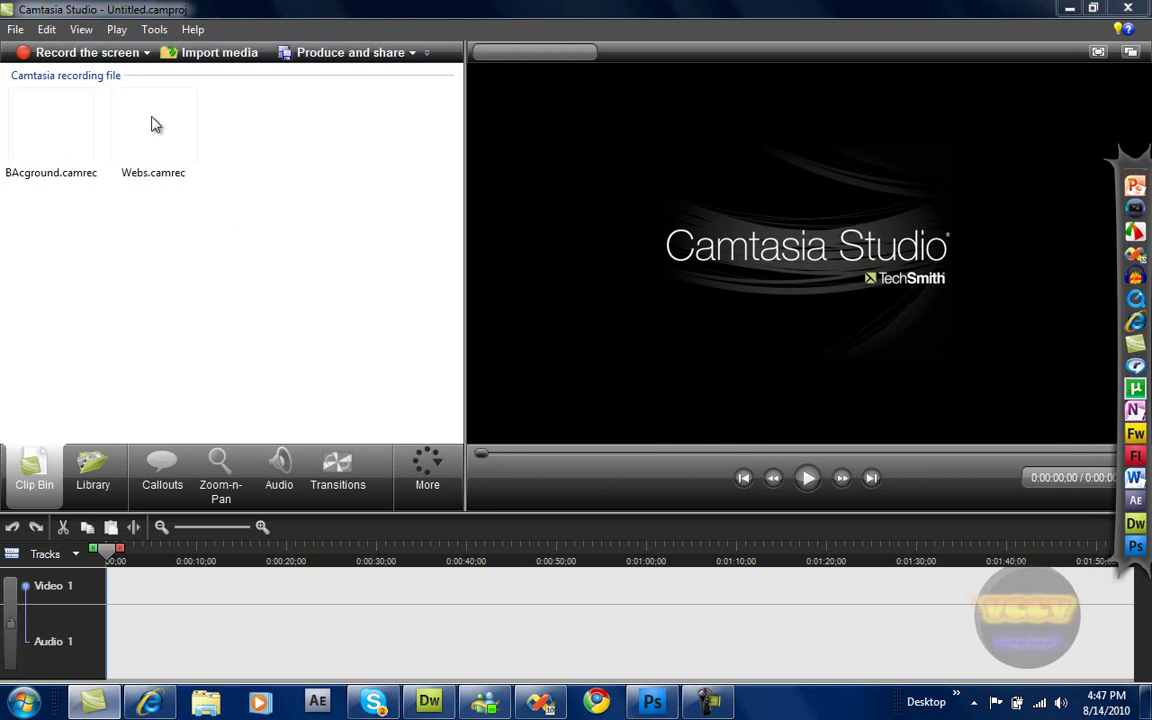
{"action": "left_click", "coordinate": [185, 158]}
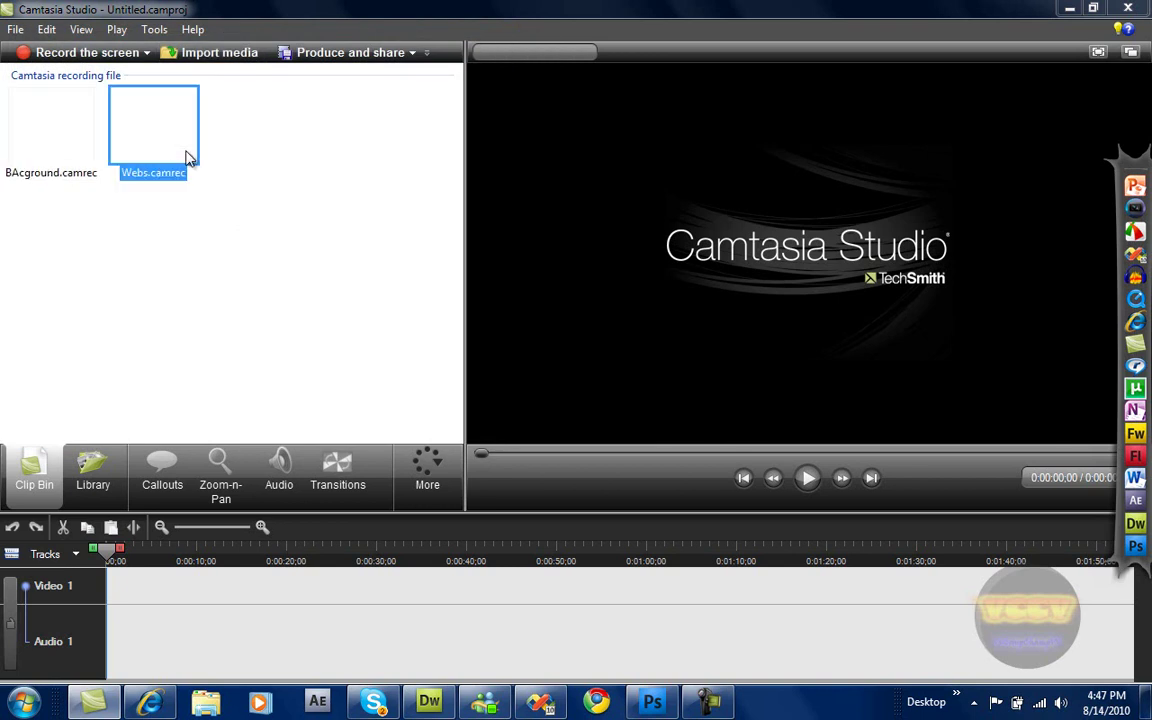
Place Webs.camrec on the timeline and set editing dimensions to 1280 x 800, keeping aspect ratio
{"action": "left_click", "coordinate": [175, 133]}
{"action": "left_click_drag", "start_coordinate": [175, 133], "coordinate": [143, 606]}
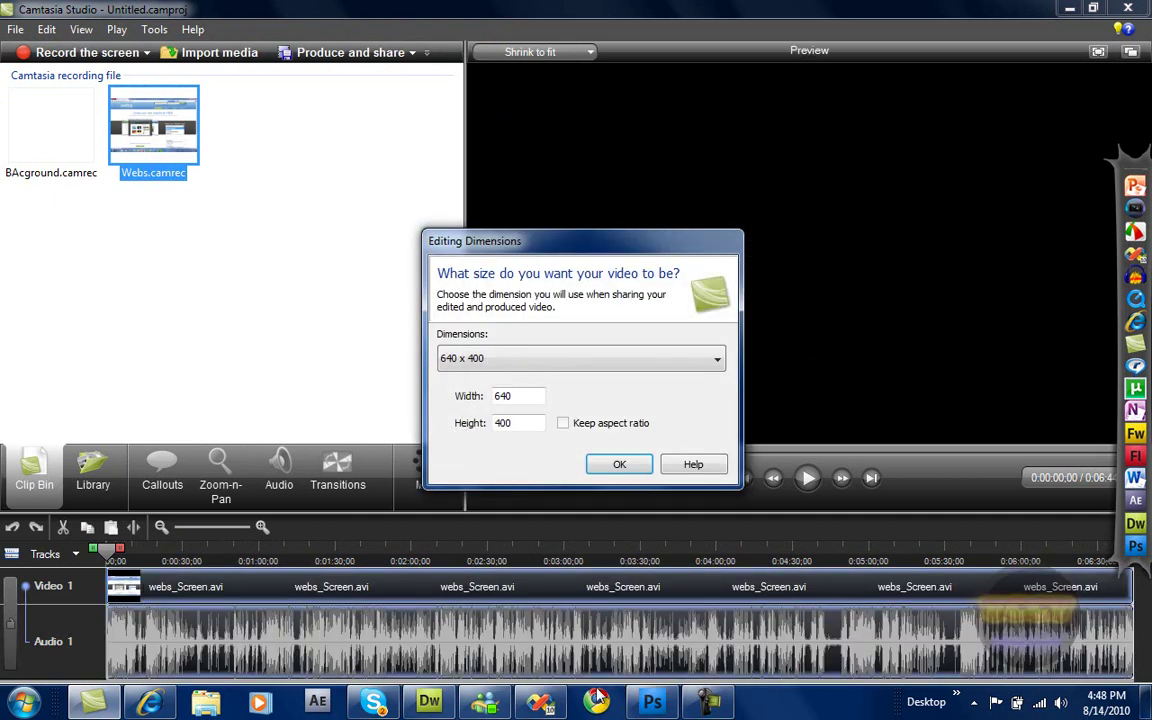
{"action": "key", "text": "BackSpace"}
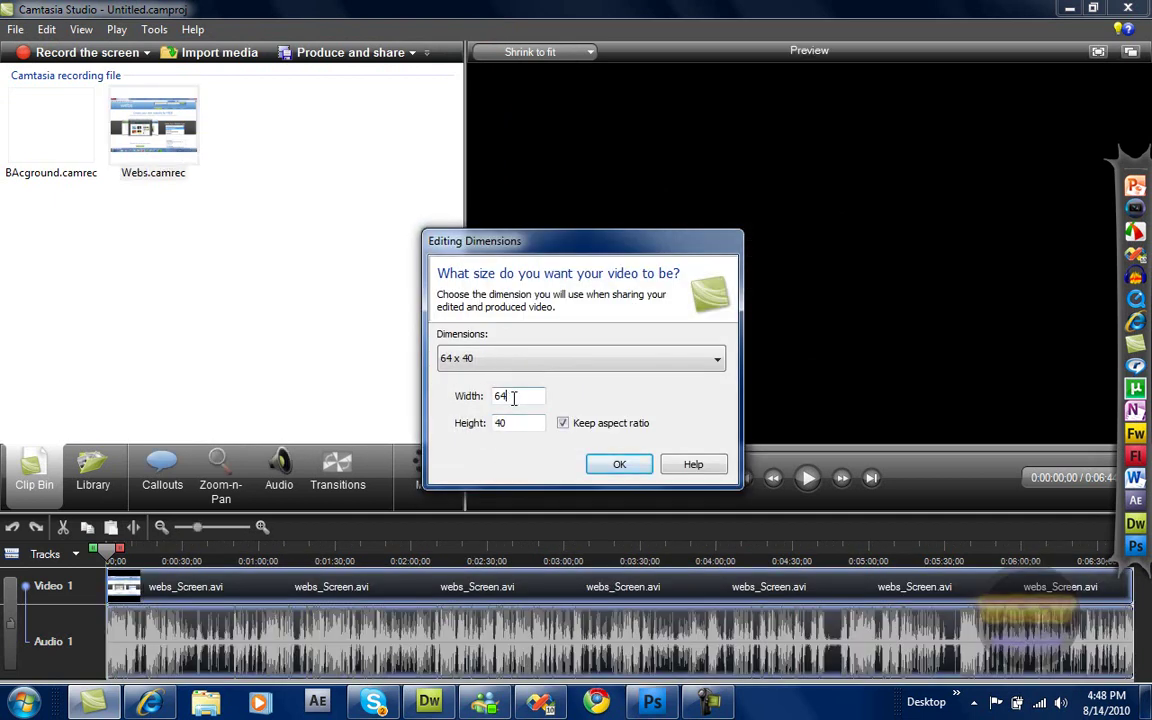
{"action": "key", "text": "BackSpace"}
{"action": "key", "text": "BackSpace"}
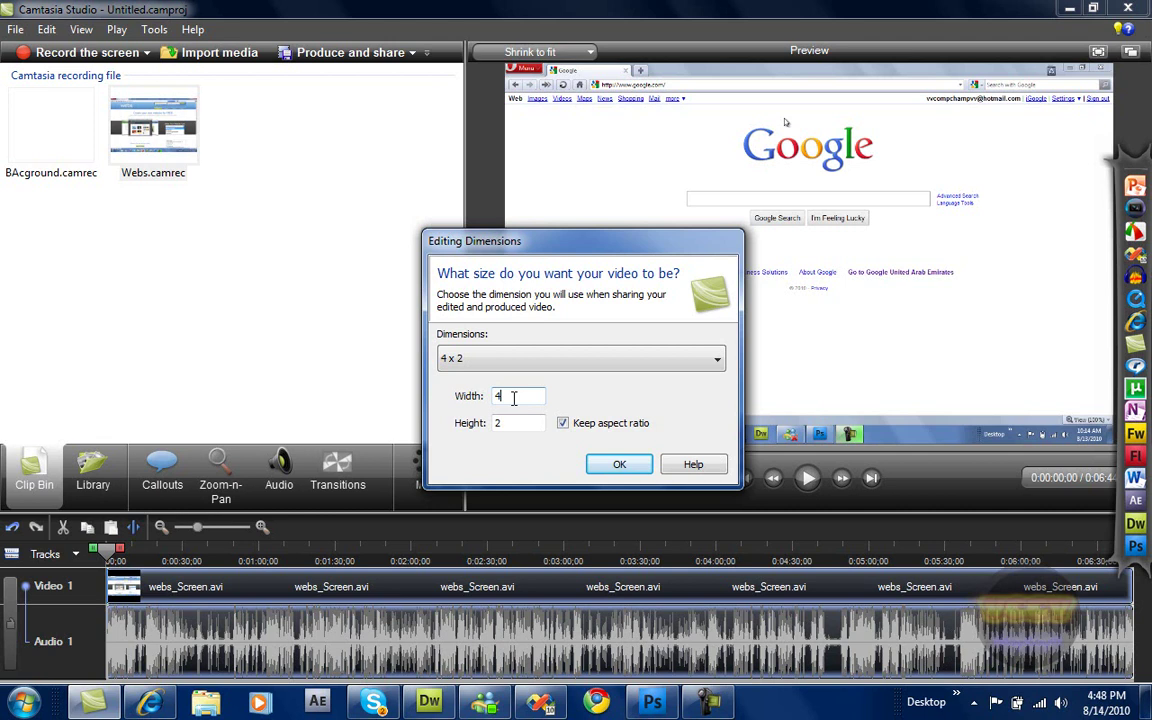
{"action": "type", "text": "0"}
{"action": "type", "text": "40"}
{"action": "key", "text": "BackSpace"}
{"action": "key", "text": "BackSpace"}
{"action": "key", "text": "BackSpace"}
{"action": "type", "text": "80"}
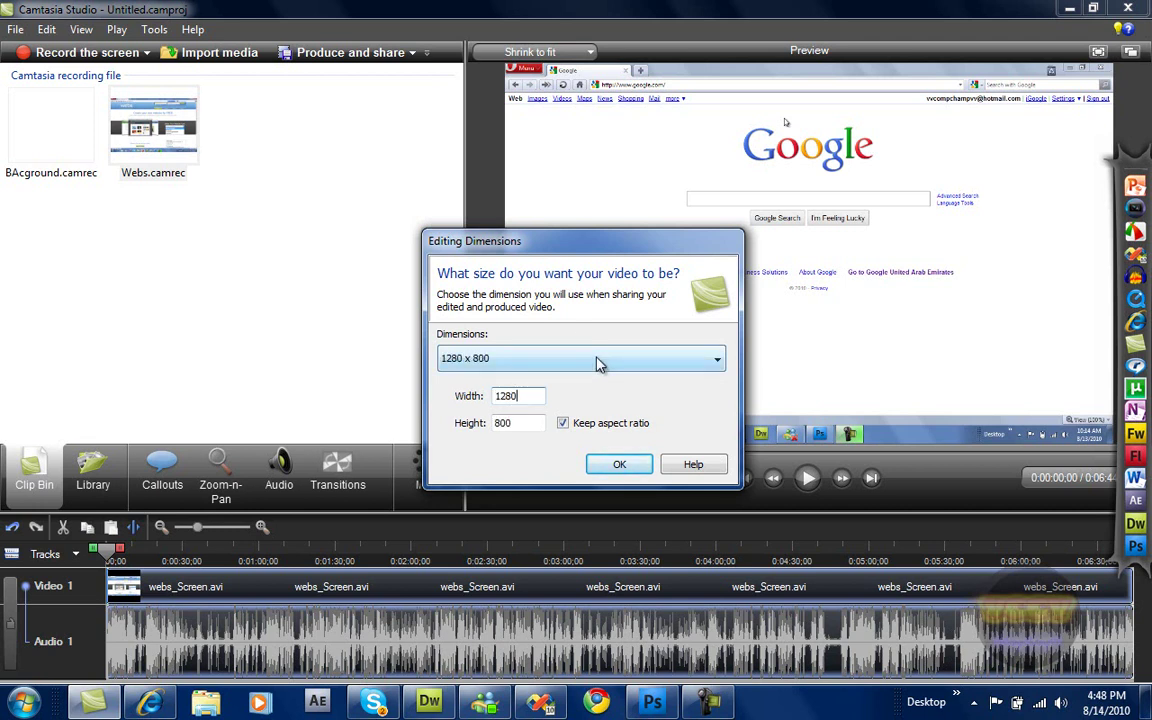
Confirm the 1280 x 800 size, preview the clip, and silence the Webs audio track
{"action": "left_click", "coordinate": [614, 466]}
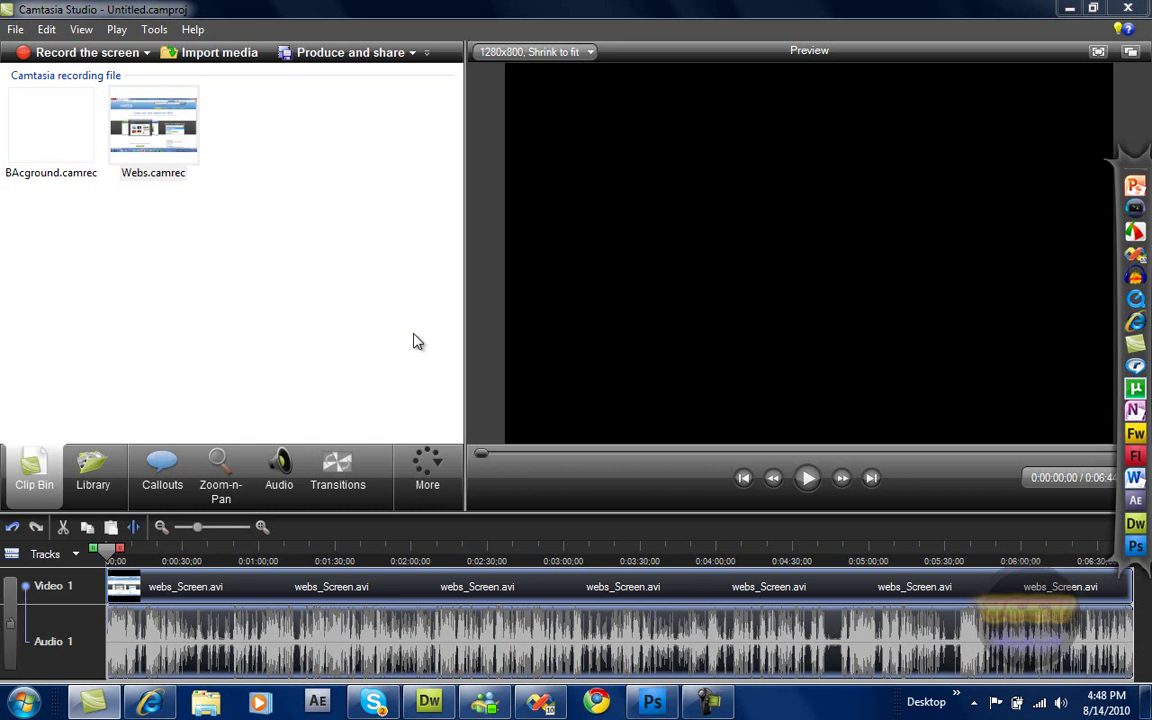
{"action": "left_click", "coordinate": [810, 478]}
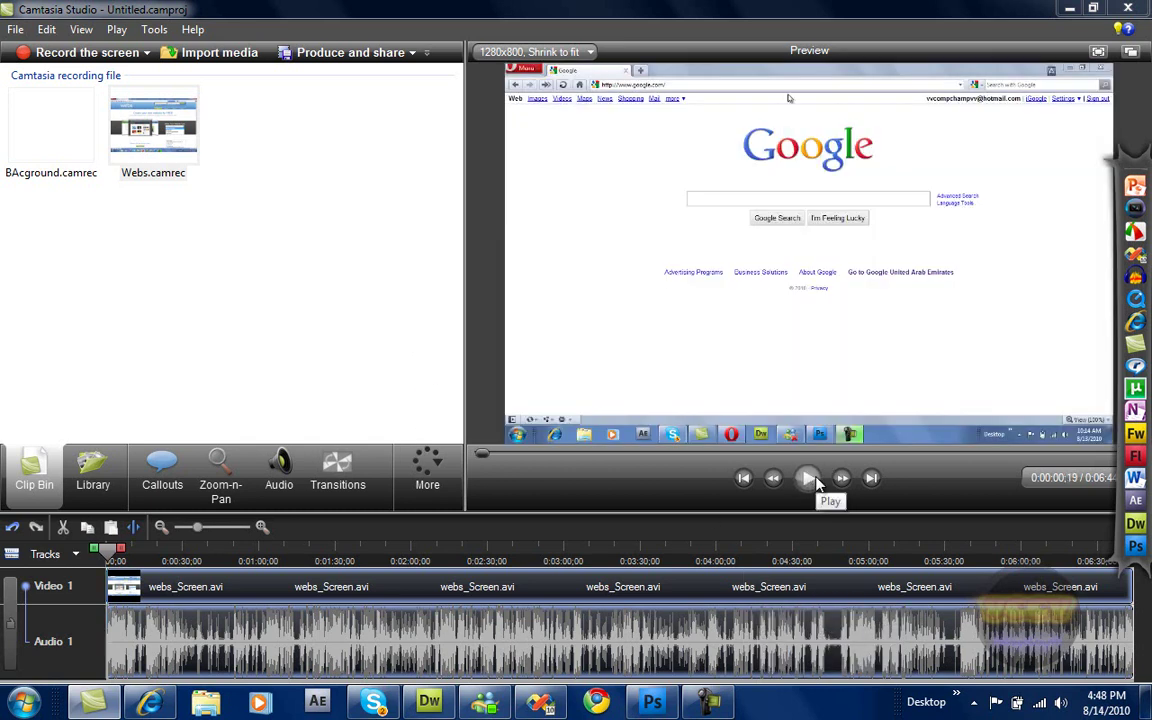
{"action": "double_click", "coordinate": [300, 640]}
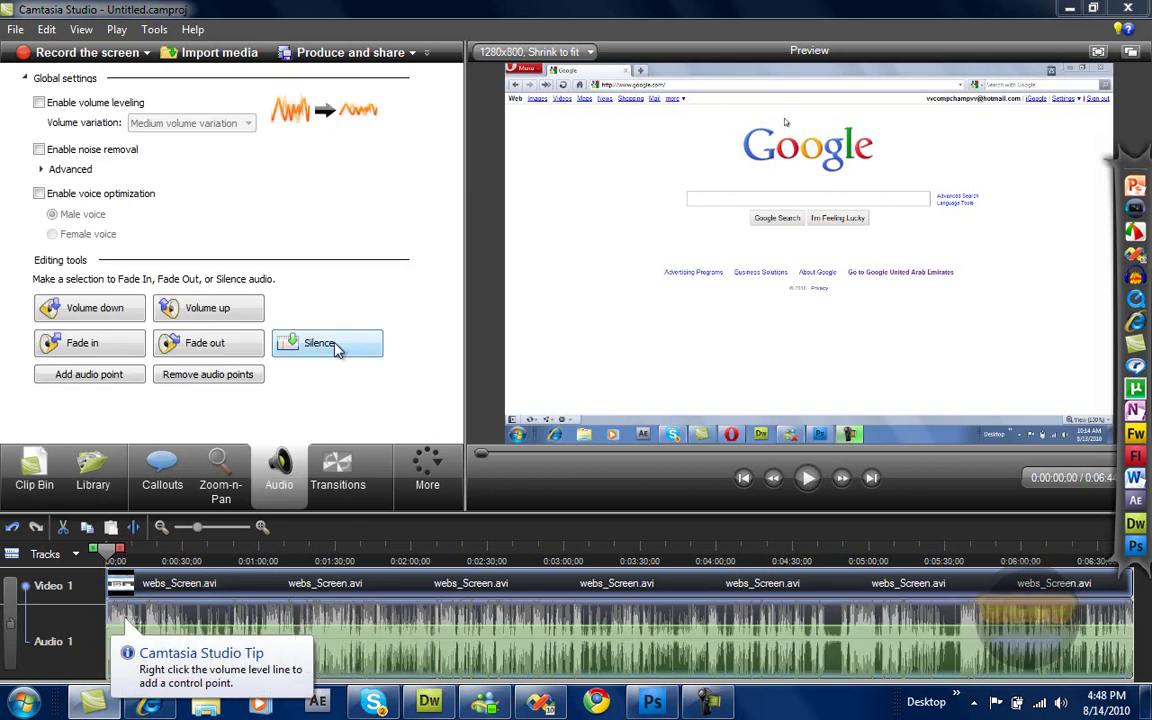
{"action": "left_click", "coordinate": [336, 345]}
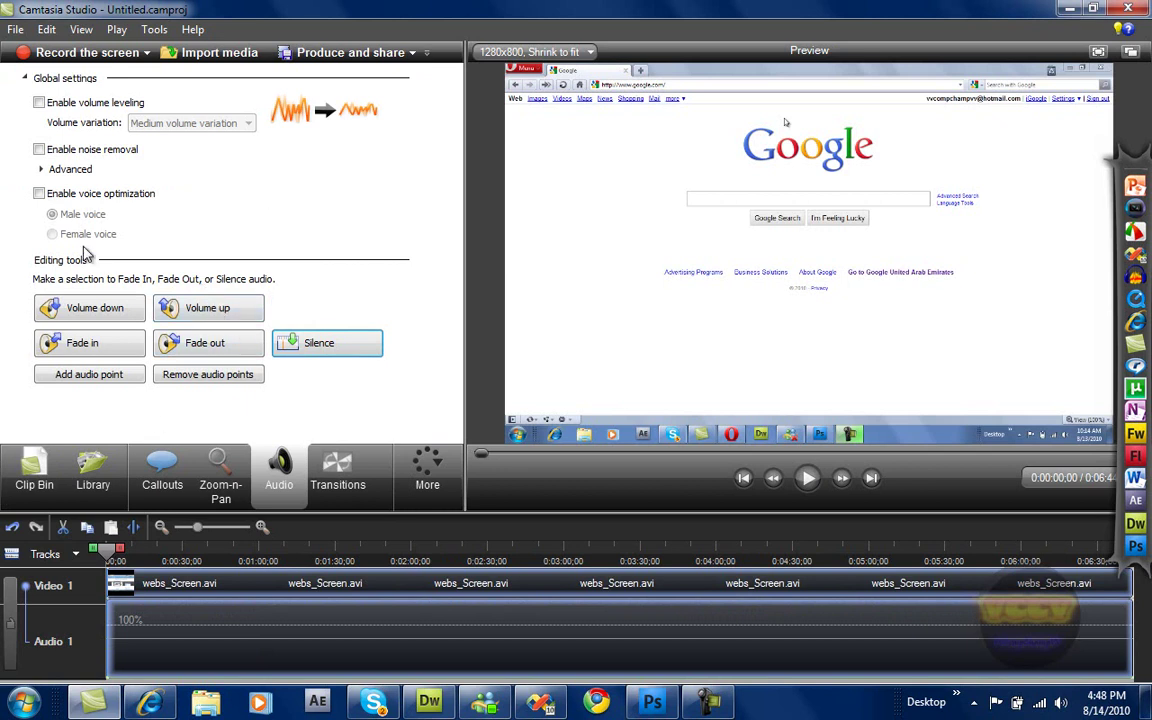
Switch to Callouts and play the preview, pausing about two seconds in
{"action": "left_click", "coordinate": [163, 468]}
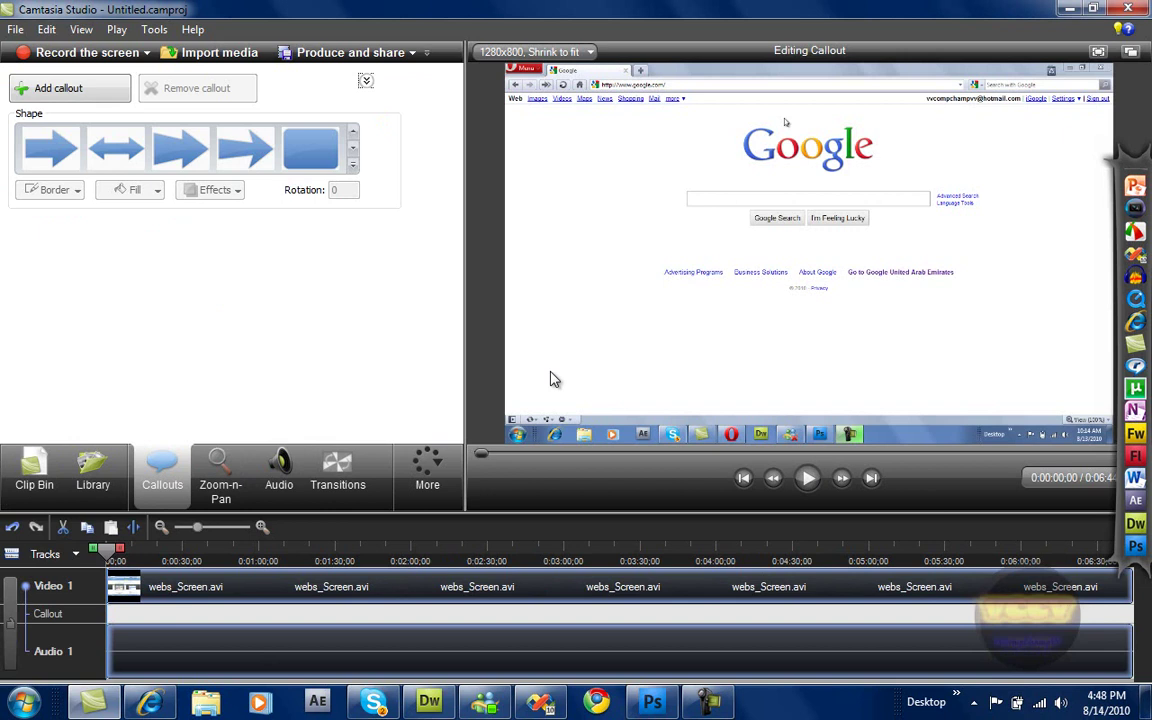
{"action": "left_click", "coordinate": [806, 479]}
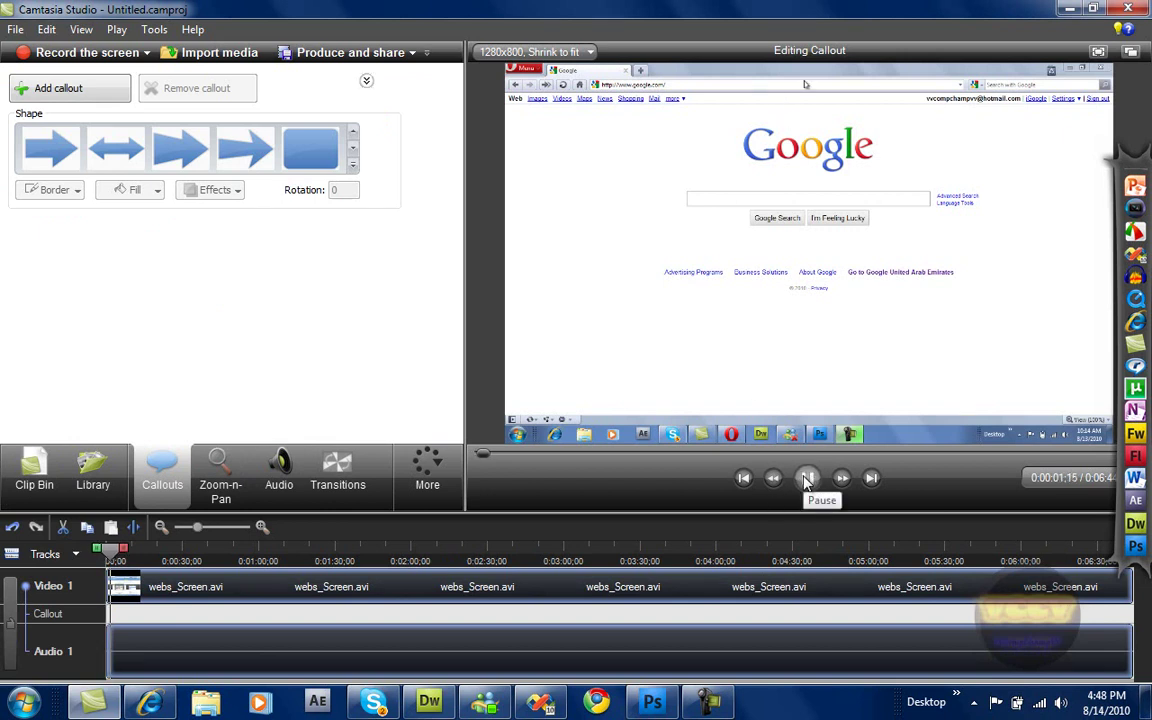
{"action": "left_click", "coordinate": [808, 479]}
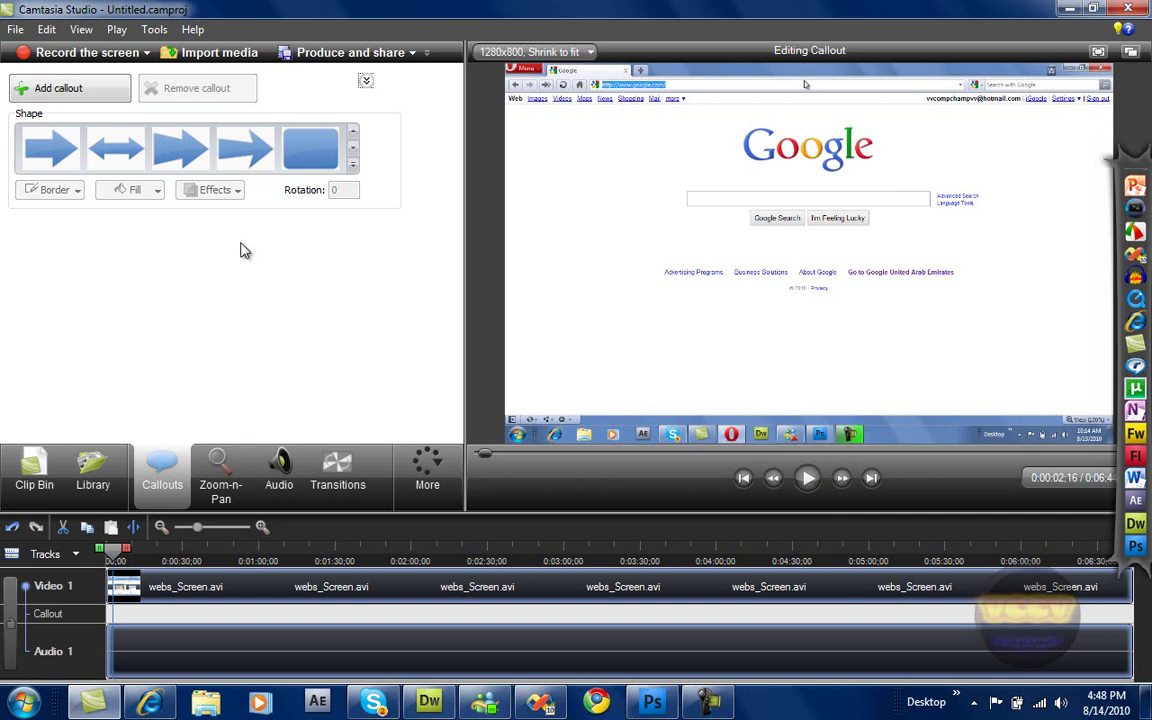
Add a start keyframe zooming 430% onto the browser address bar, then play to check
{"action": "left_click", "coordinate": [247, 468]}
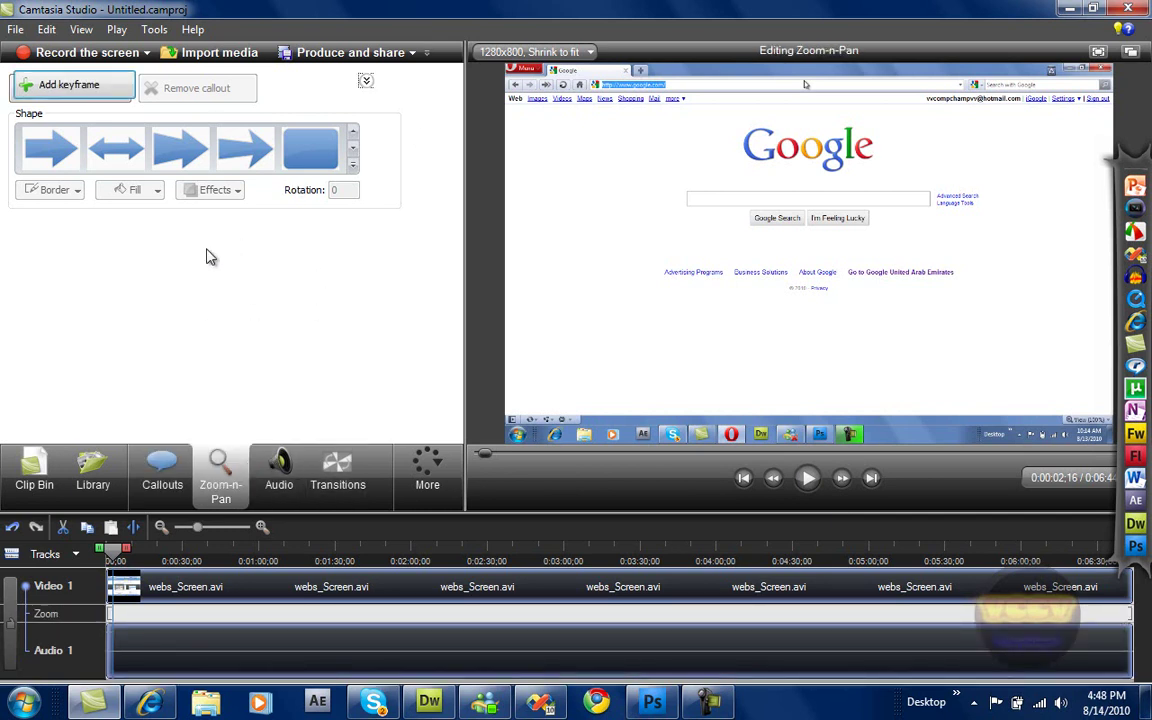
{"action": "left_click", "coordinate": [90, 86]}
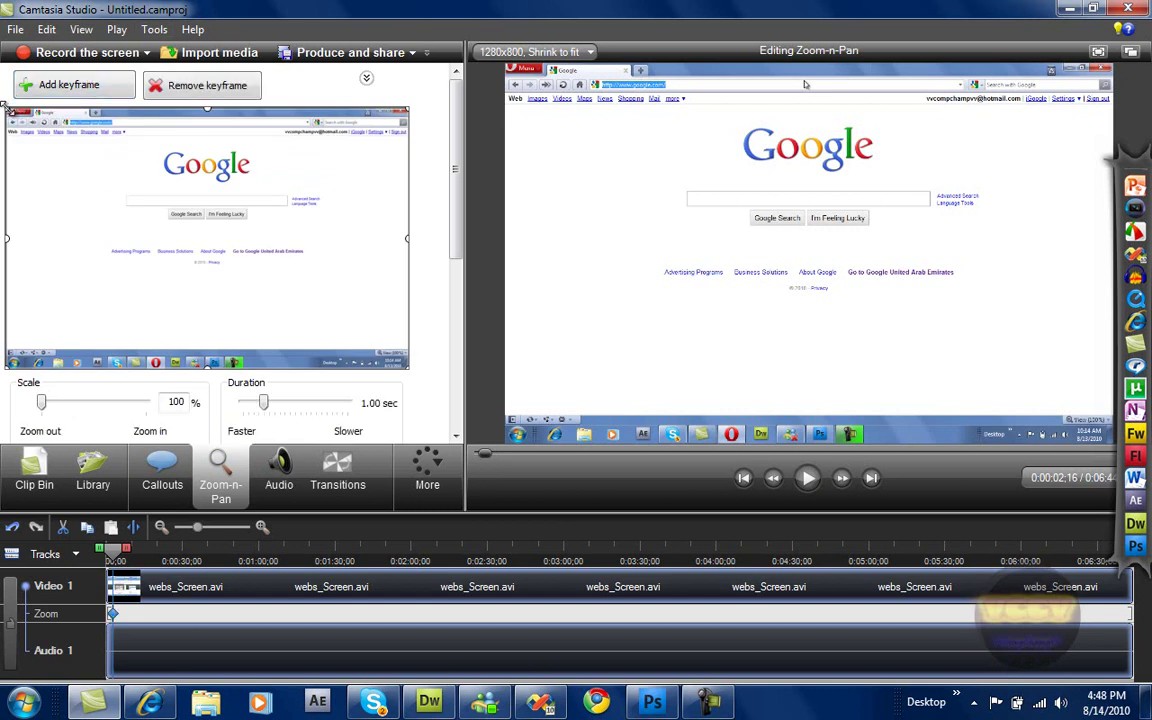
{"action": "mouse_move", "coordinate": [12, 108]}
{"action": "left_mouse_down"}
{"action": "mouse_move", "coordinate": [346, 331]}
{"action": "mouse_move", "coordinate": [105, 135]}
{"action": "left_mouse_up"}
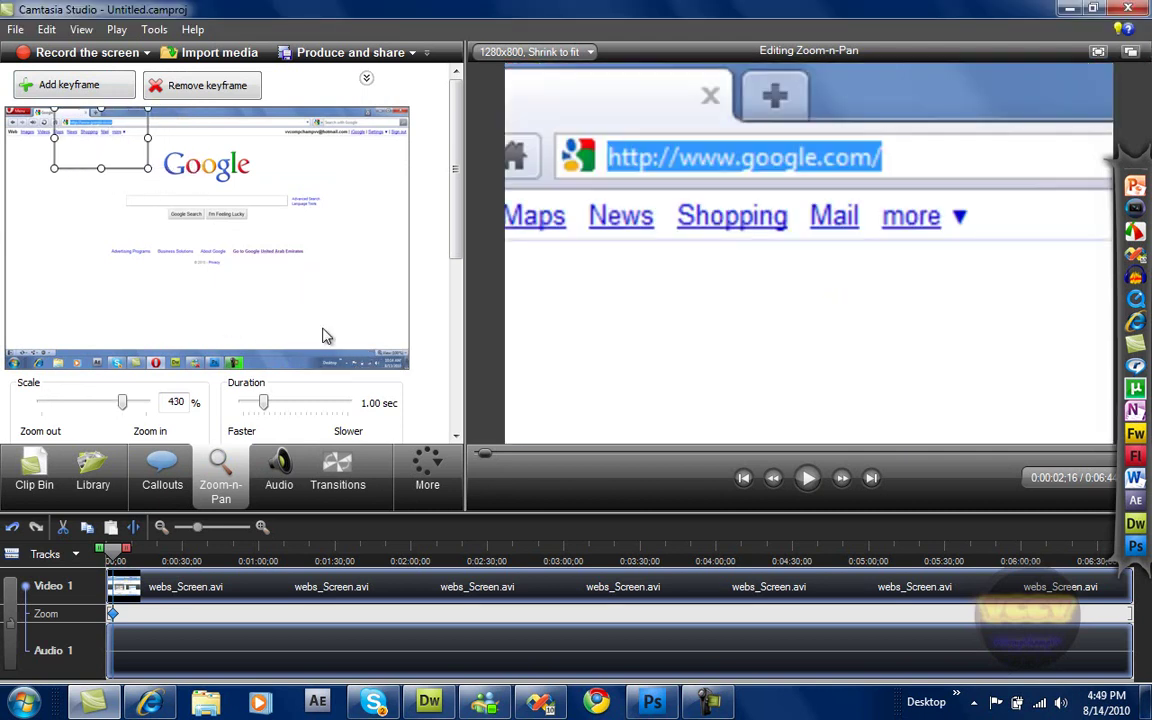
{"action": "left_click", "coordinate": [805, 479]}
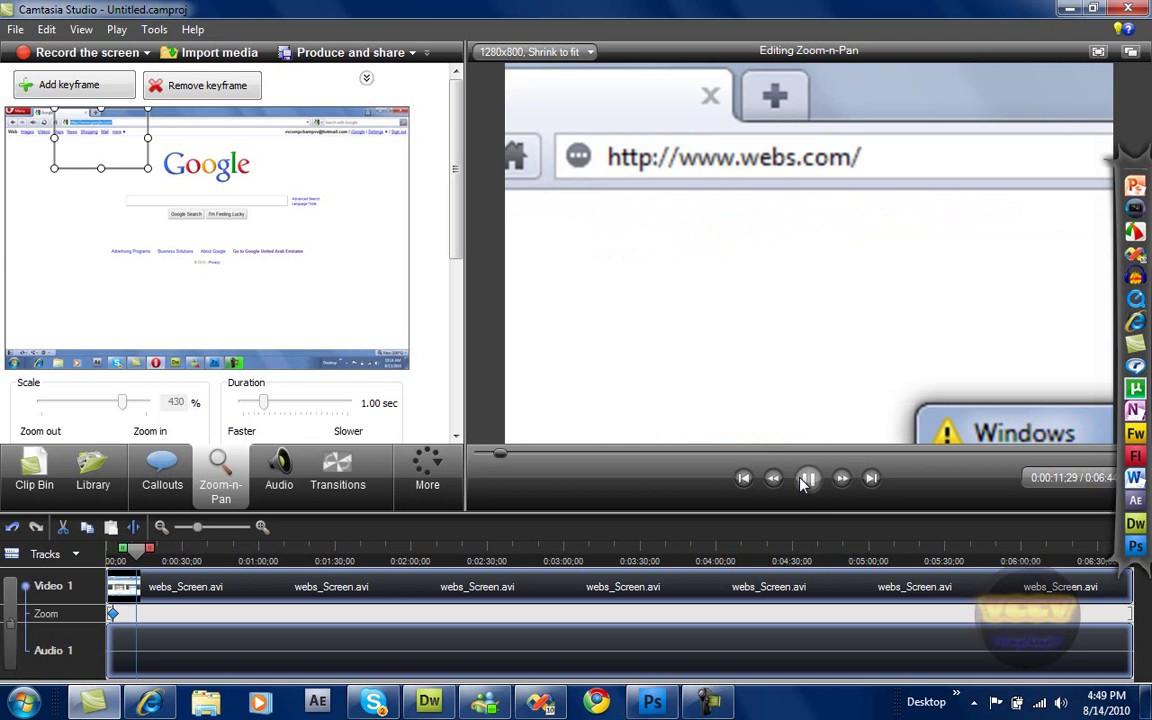
Add a keyframe near 0:00:13;03 zooming tighter to 488% on the webs.com URL bar
{"action": "left_click", "coordinate": [805, 480]}
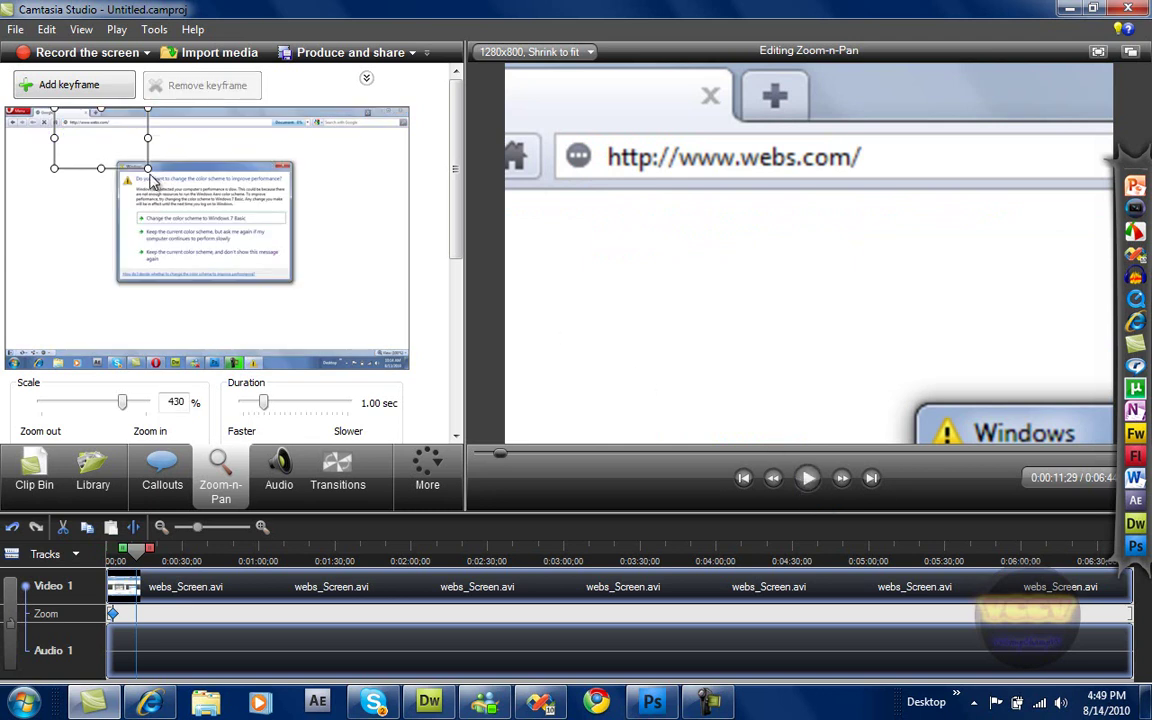
{"action": "left_click_drag", "start_coordinate": [148, 170], "coordinate": [136, 160]}
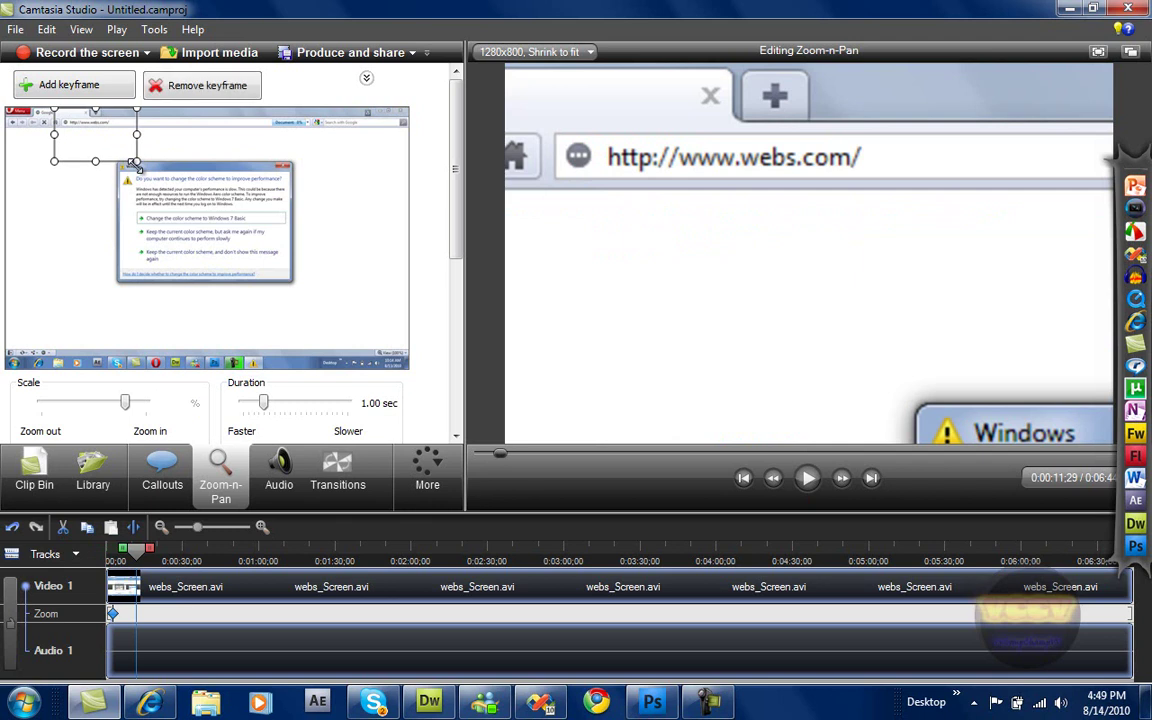
{"action": "left_click", "coordinate": [810, 477]}
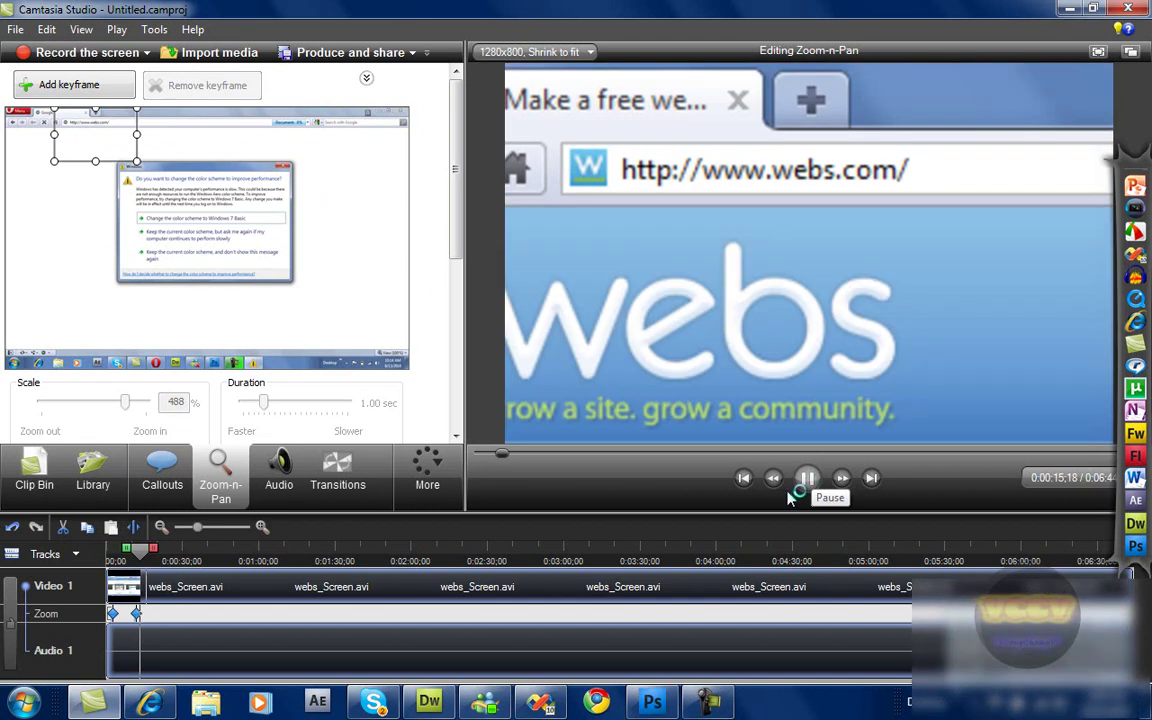
{"action": "left_click", "coordinate": [95, 118]}
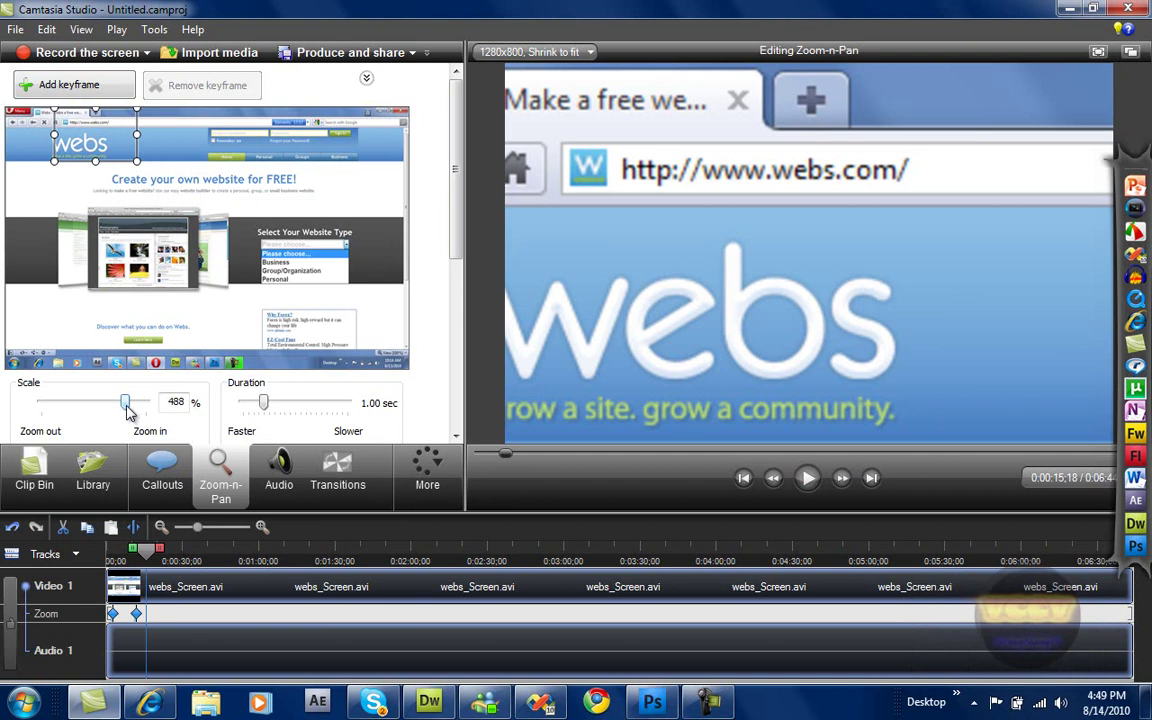
Add a 100% scale keyframe at 0:00:15;18 to return to the full page view
{"action": "double_click", "coordinate": [176, 402]}
{"action": "key", "text": "BackSpace"}
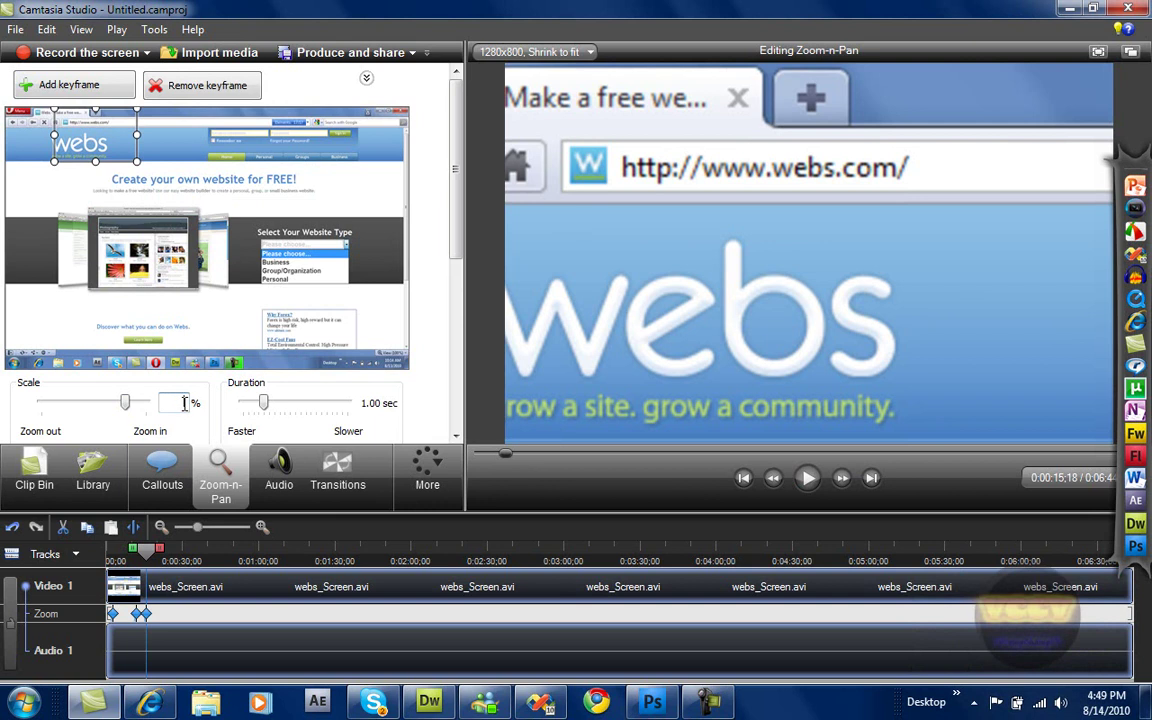
{"action": "type", "text": "9100"}
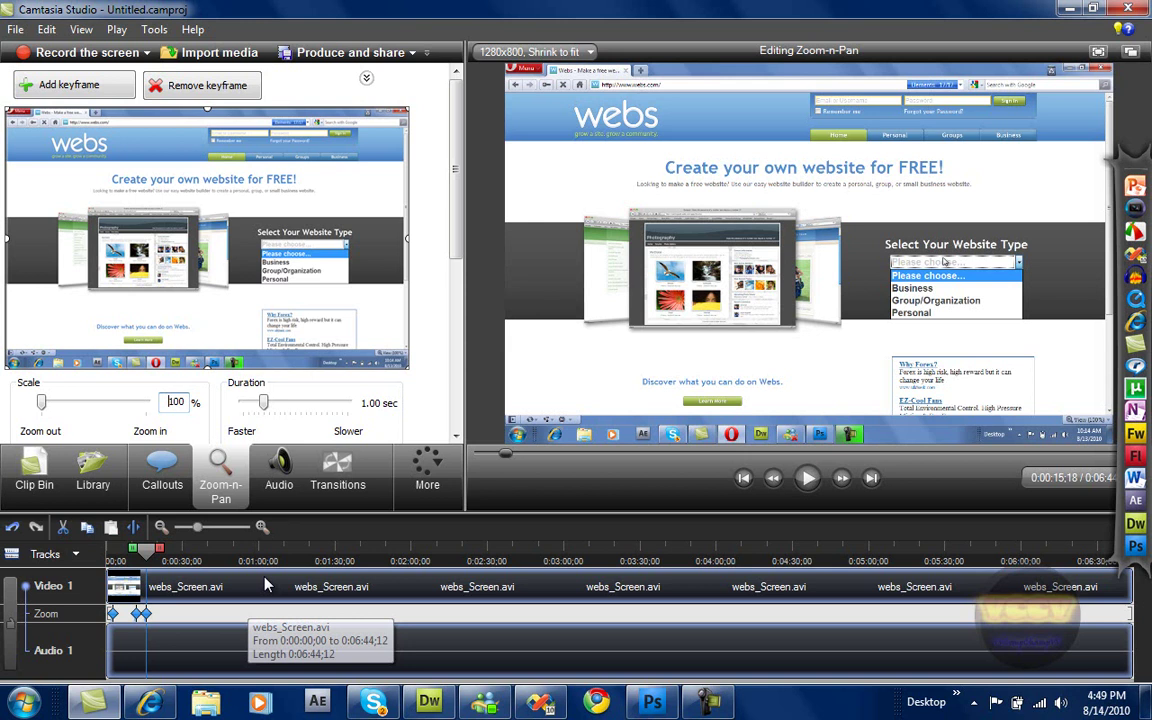
{"action": "left_click", "coordinate": [142, 556]}
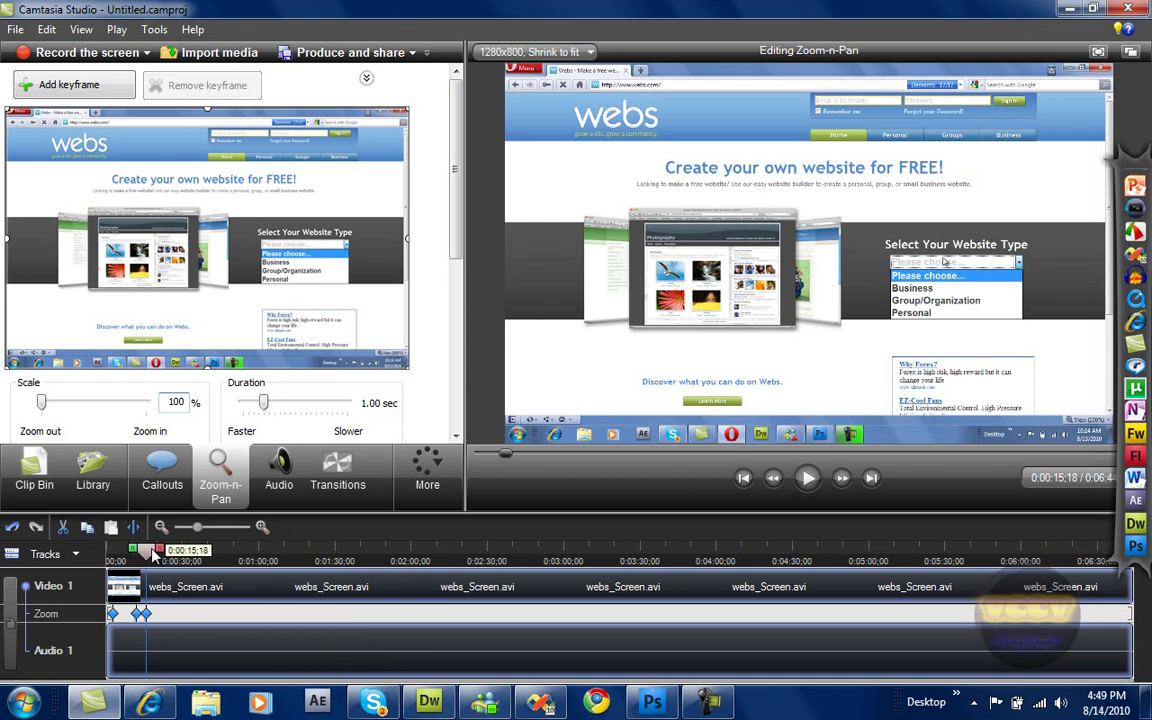
{"action": "left_click", "coordinate": [140, 553]}
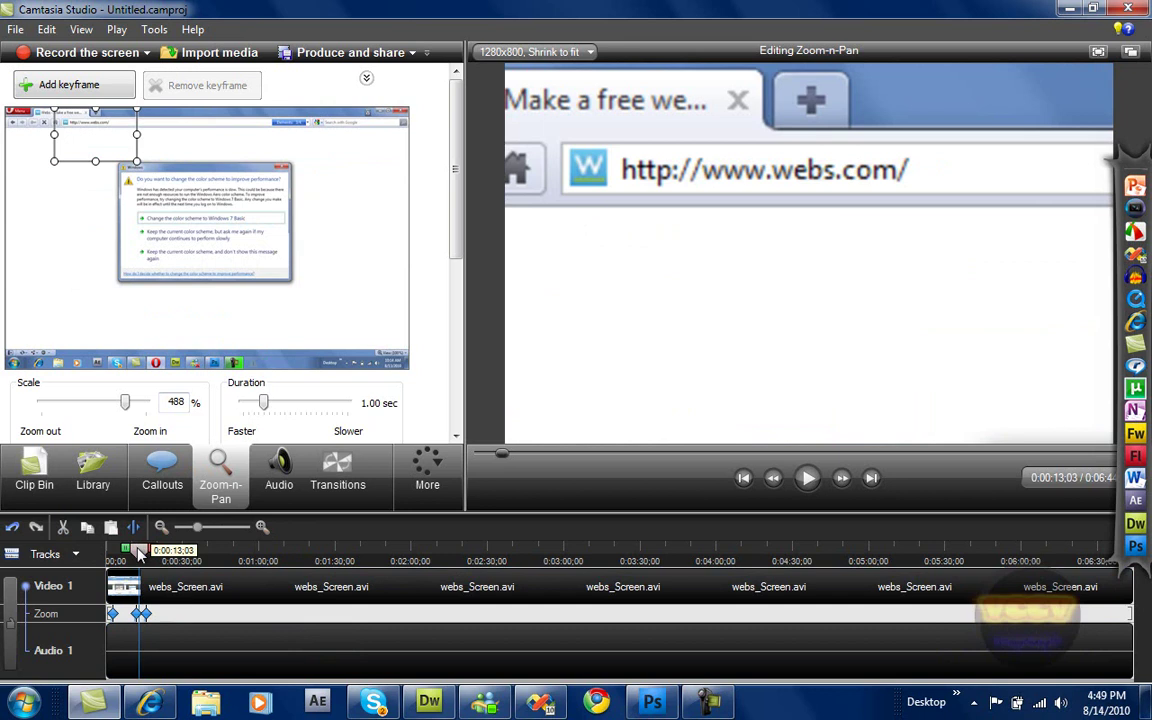
{"action": "mouse_move", "coordinate": [140, 553]}
{"action": "left_mouse_down"}
{"action": "mouse_move", "coordinate": [123, 554]}
{"action": "mouse_move", "coordinate": [131, 565]}
{"action": "mouse_move", "coordinate": [160, 553]}
{"action": "left_mouse_up"}
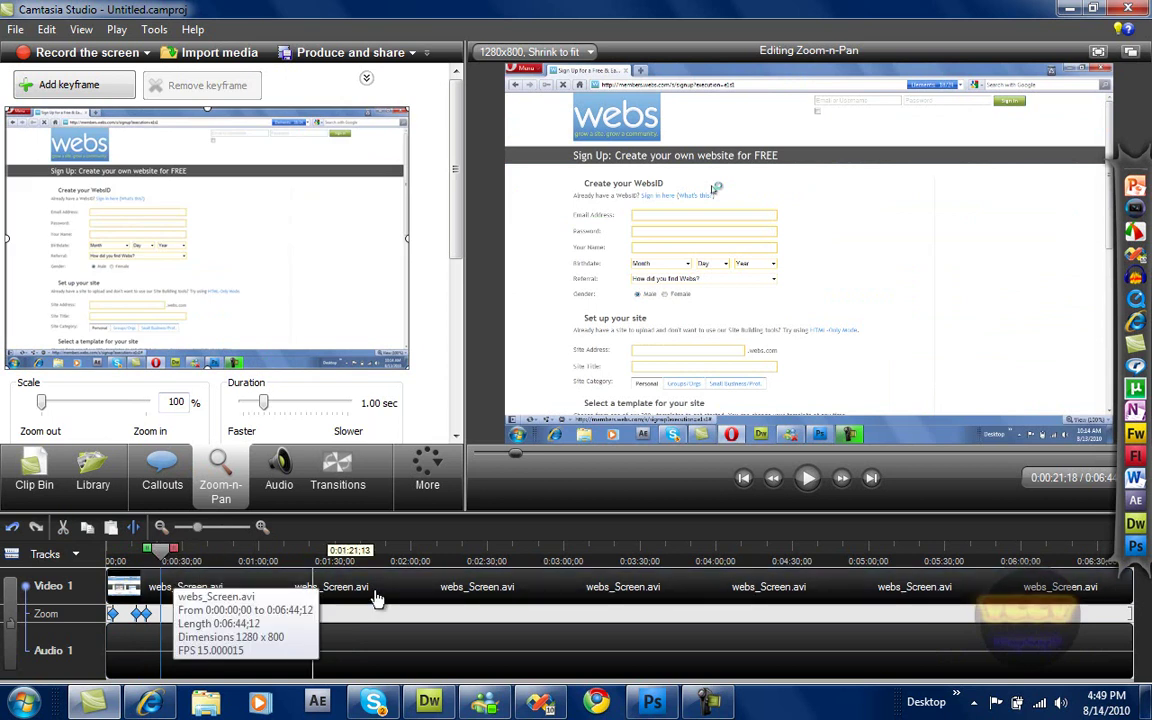
{"action": "left_click", "coordinate": [145, 619]}
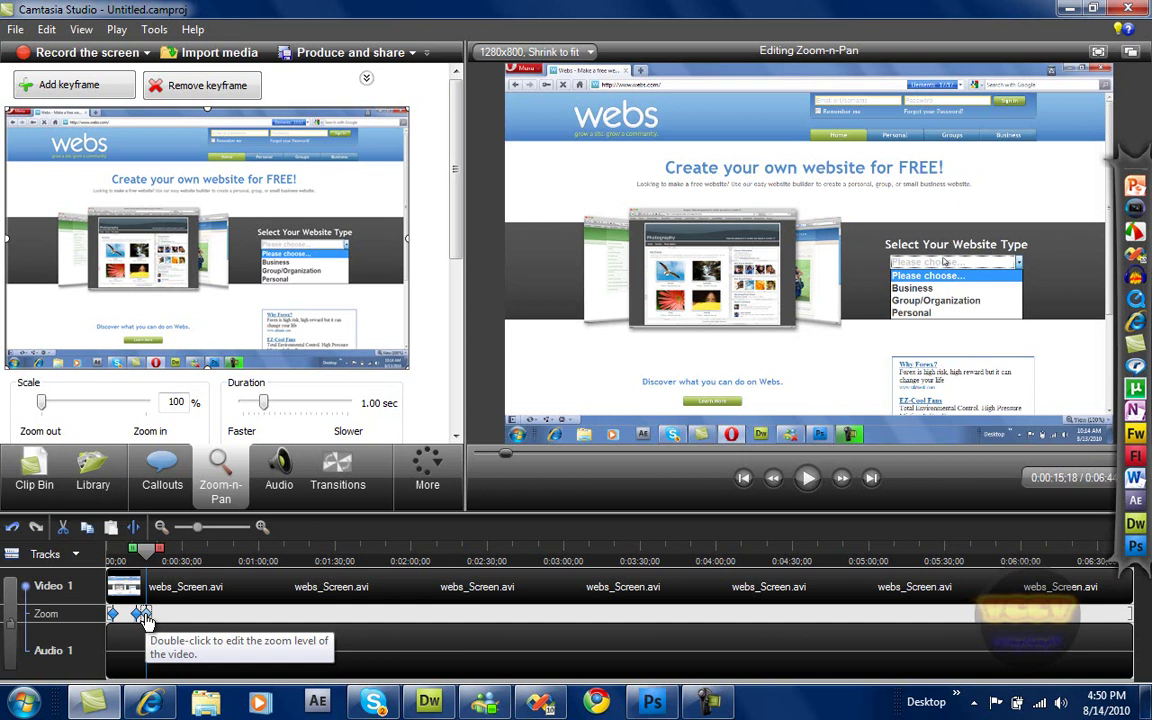
{"action": "key", "text": "Delete"}
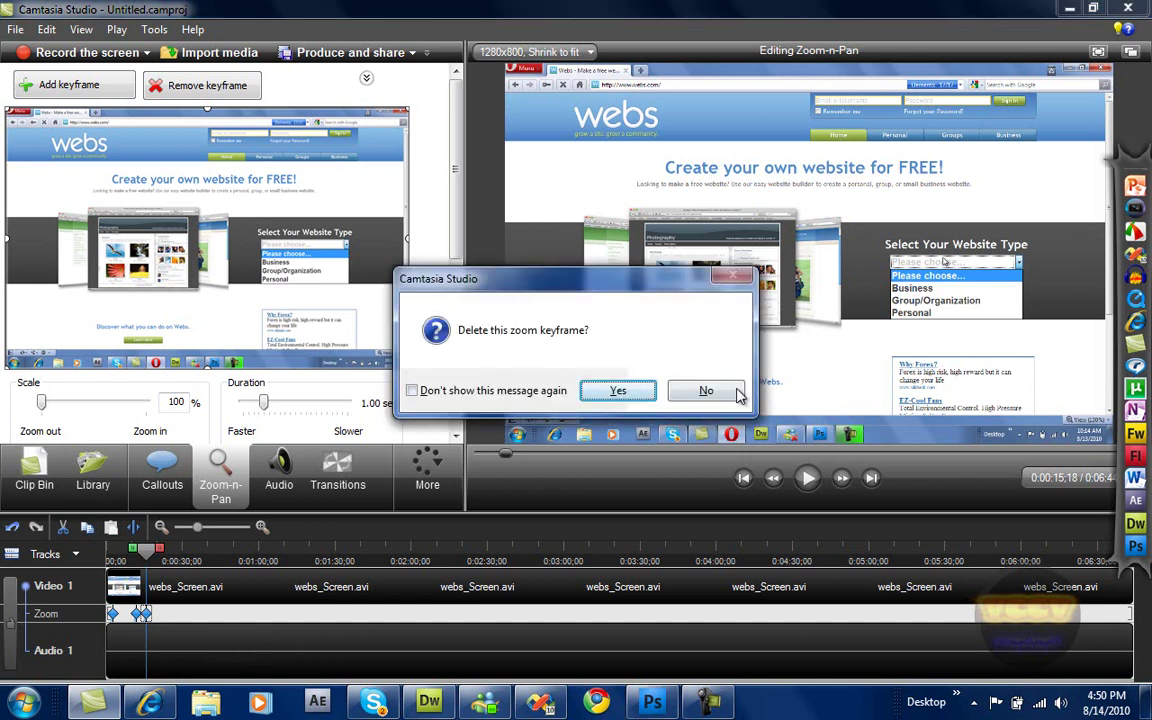
{"action": "left_click", "coordinate": [738, 395]}
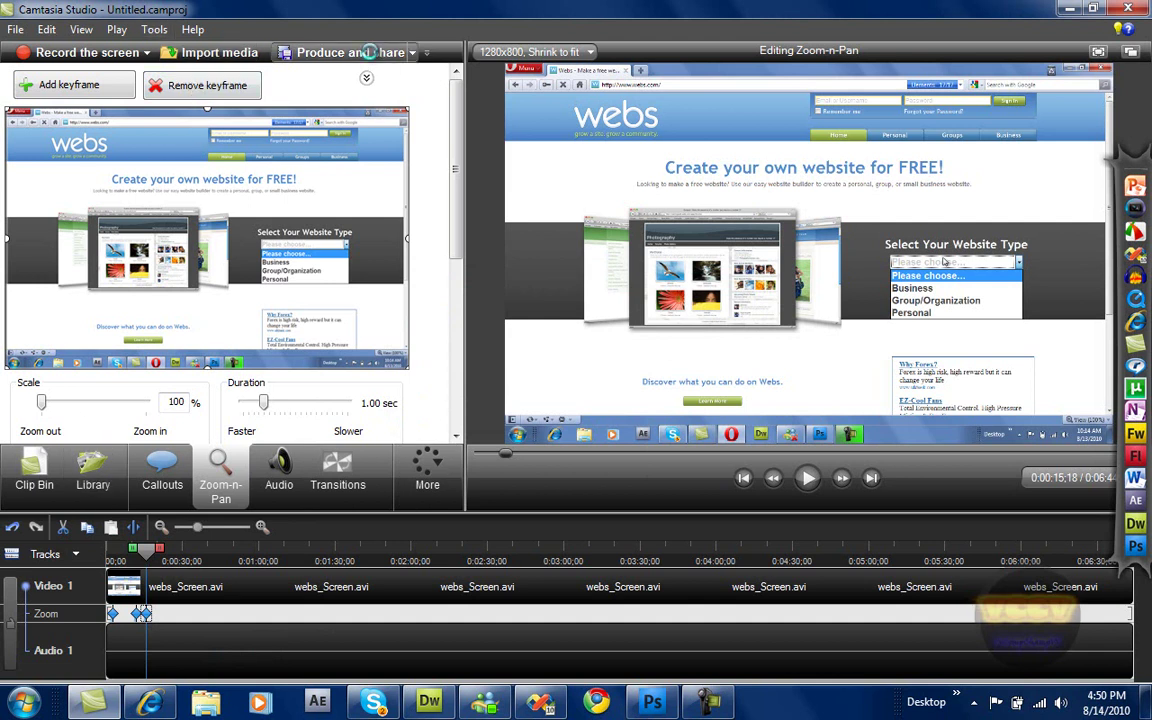
Start a custom production as WMV with the recommended encoding profile
{"action": "left_click", "coordinate": [350, 52]}
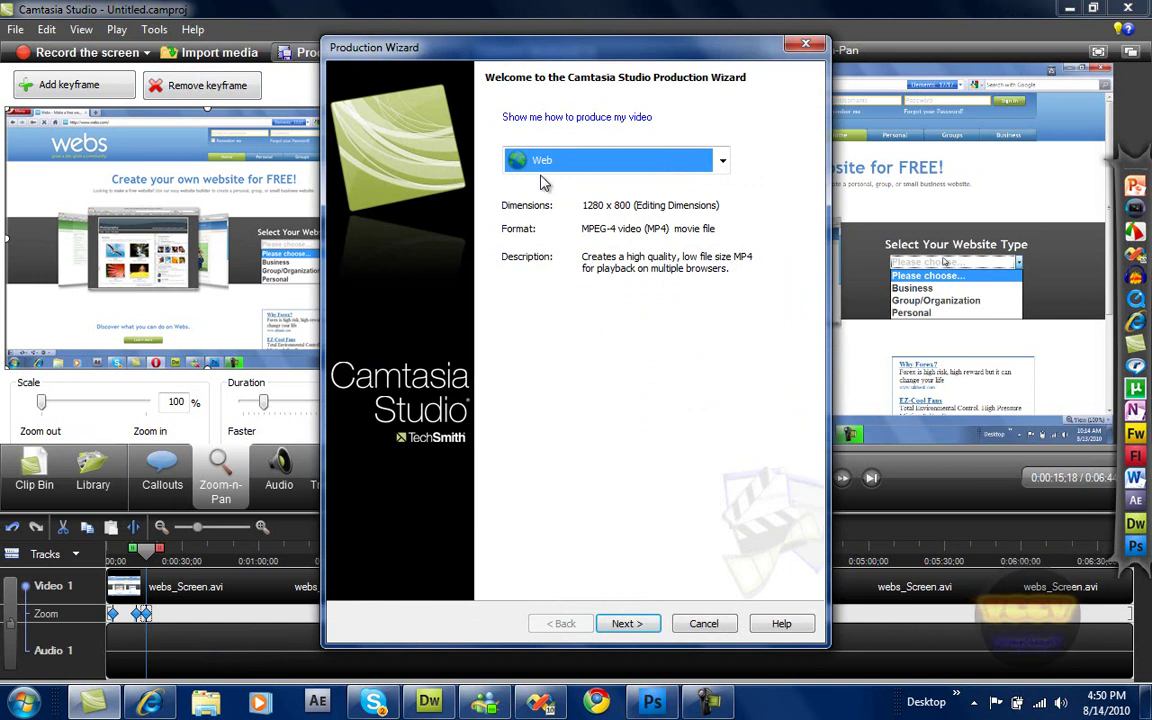
{"action": "left_click", "coordinate": [541, 168]}
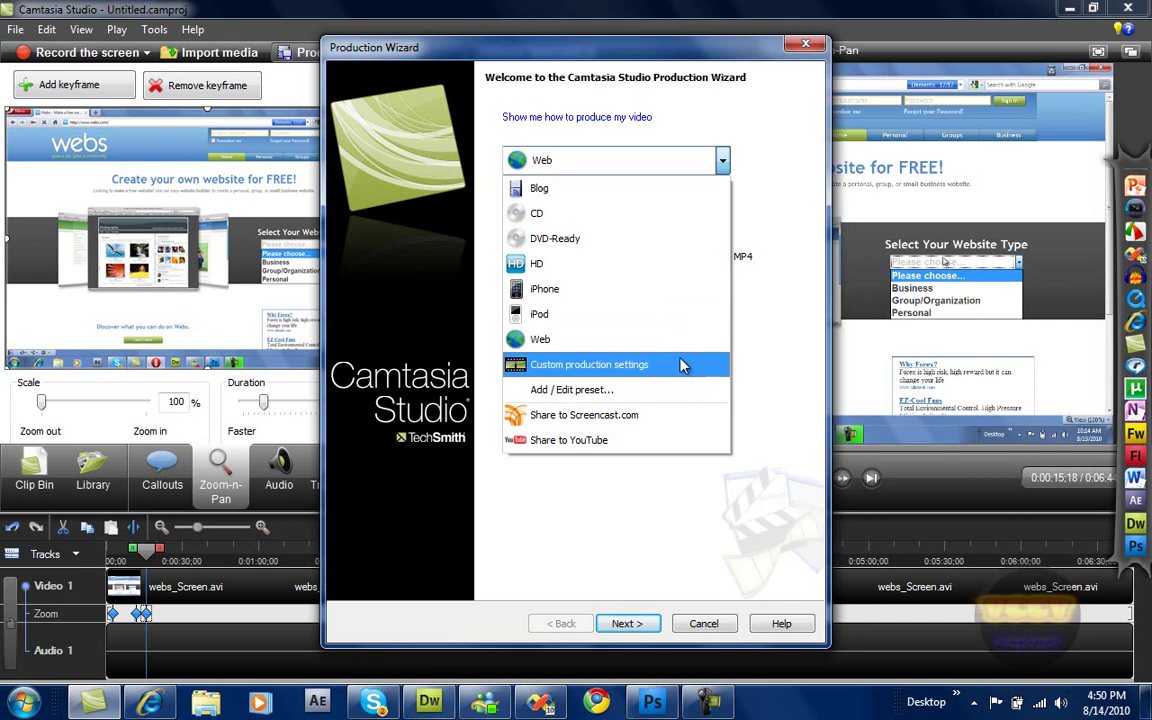
{"action": "left_click", "coordinate": [680, 364]}
{"action": "key", "text": "Return"}
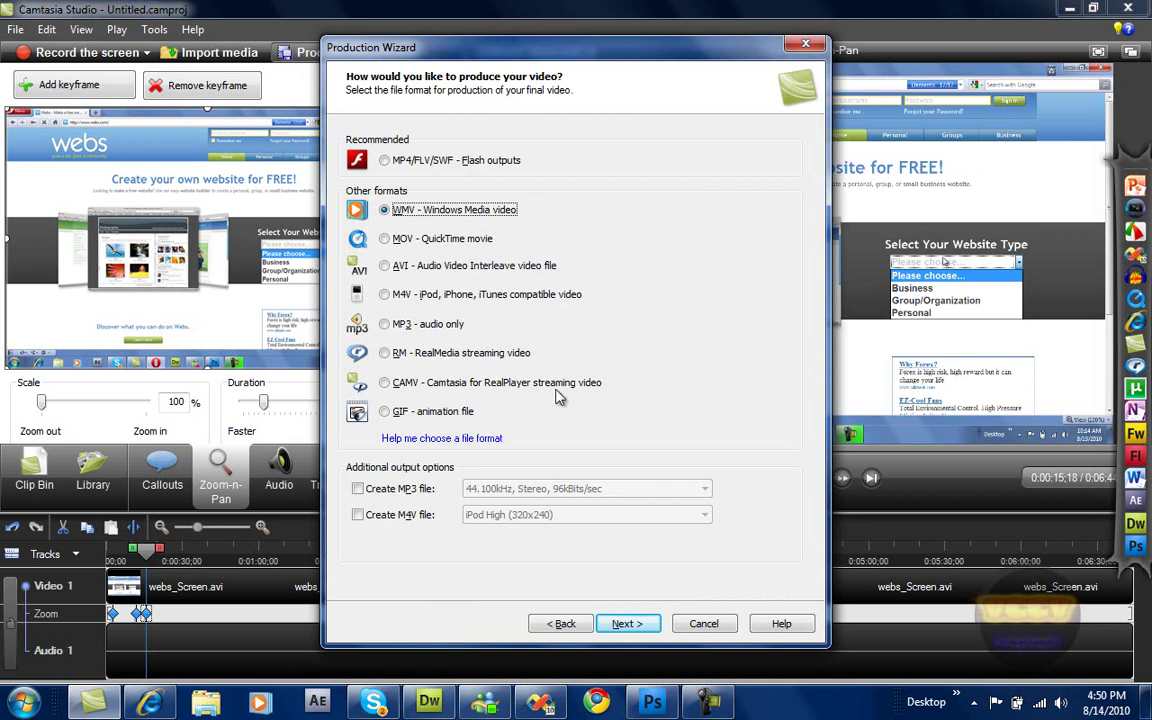
{"action": "left_click", "coordinate": [624, 625]}
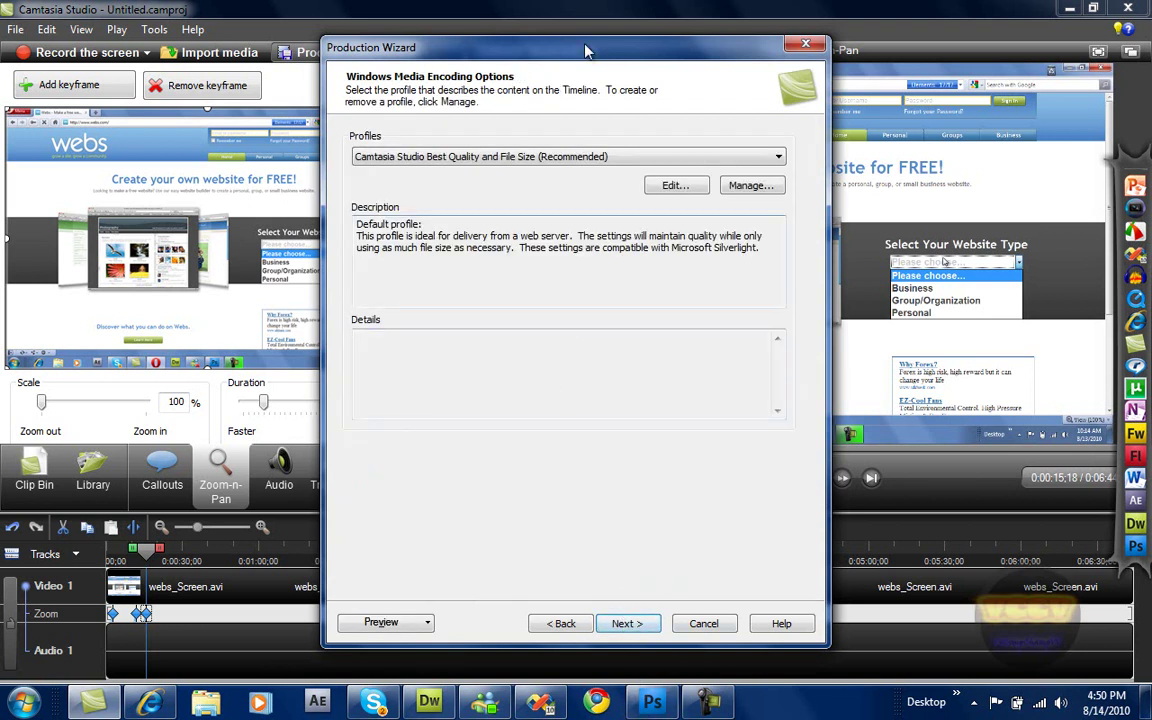
{"action": "left_click", "coordinate": [627, 623]}
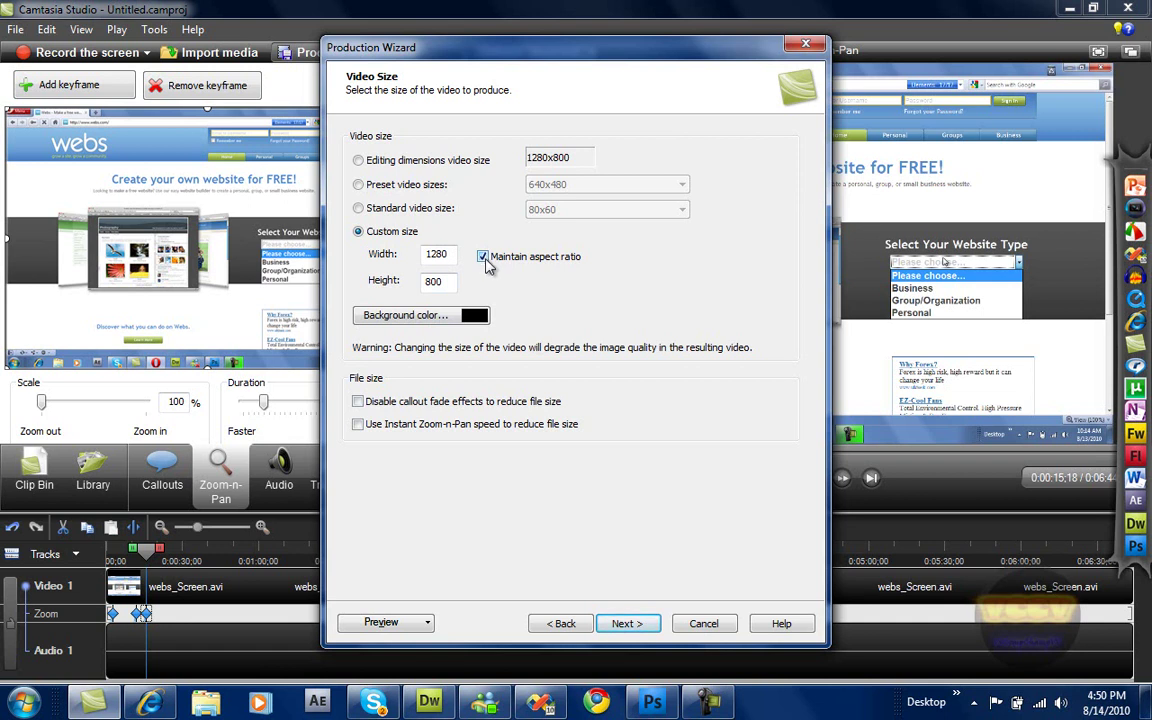
Keep the 1280×800 video size, open watermark options and browse for an image
{"action": "left_click", "coordinate": [627, 623]}
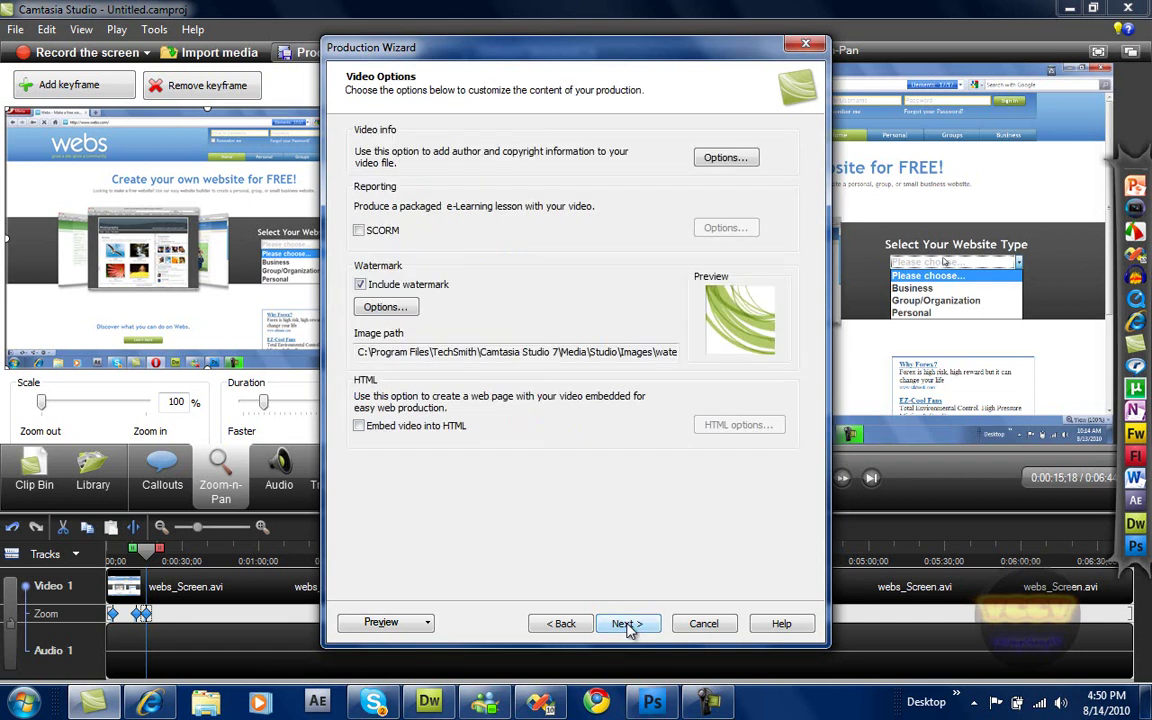
{"action": "left_click", "coordinate": [398, 309]}
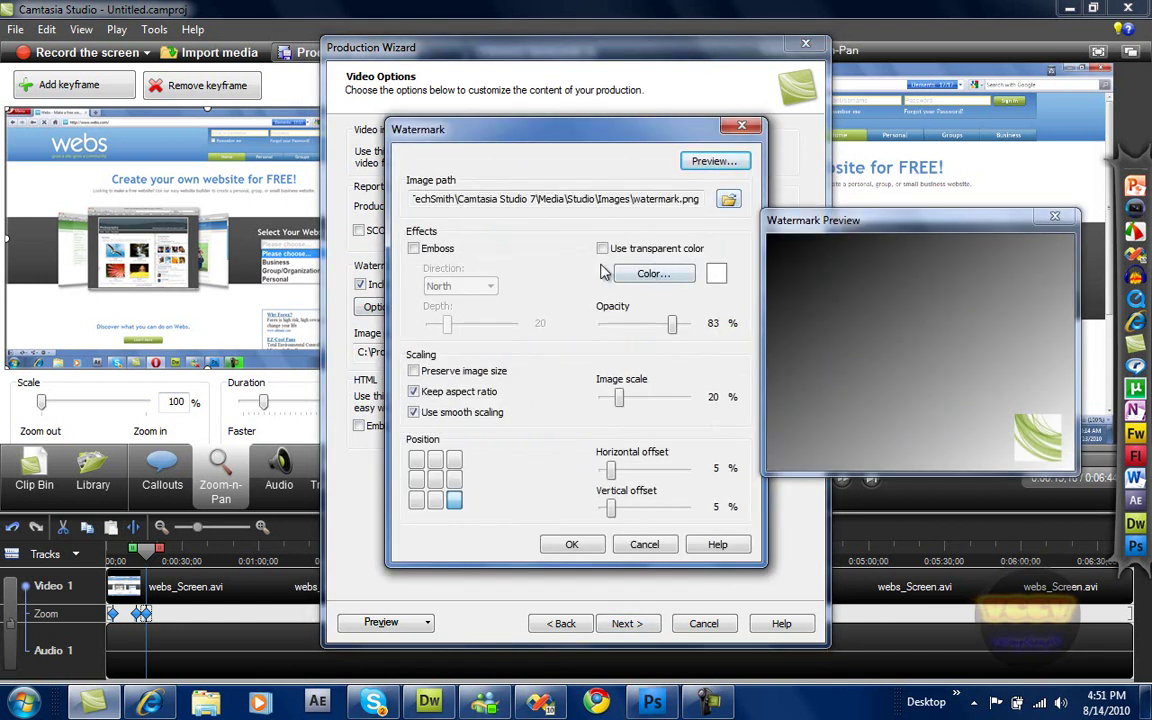
{"action": "left_click", "coordinate": [729, 200]}
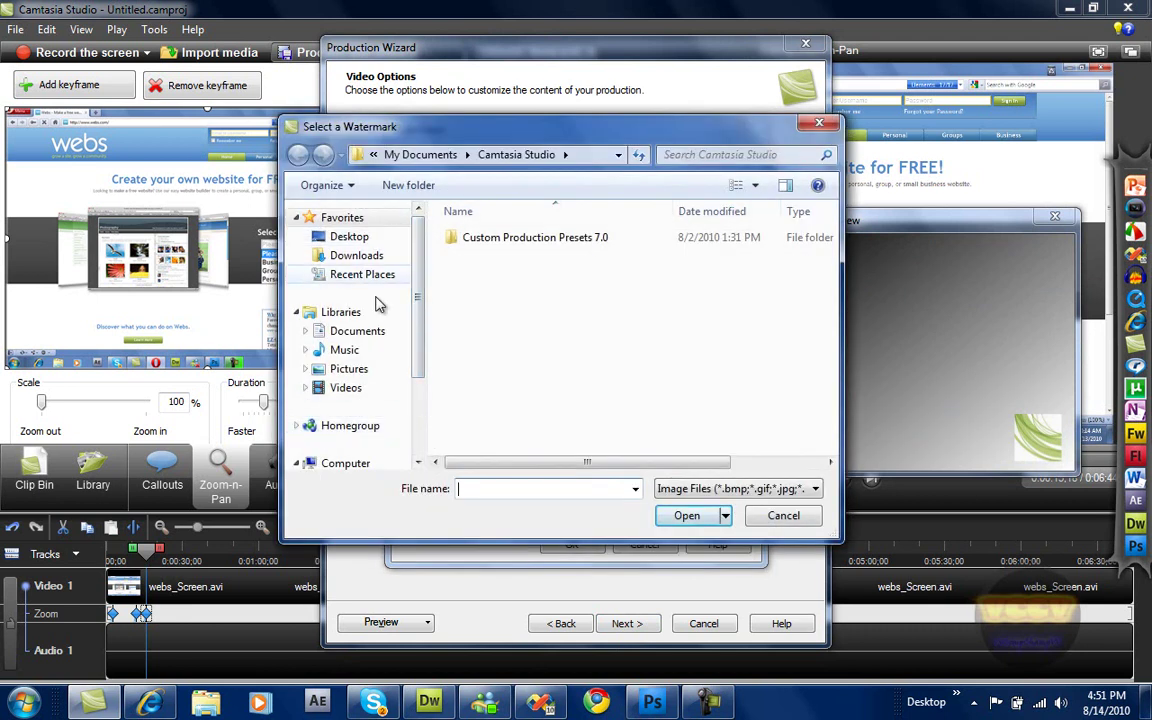
Pick img02.png from Desktop > sn6wcrysta3s > images as the watermark image
{"action": "left_click", "coordinate": [371, 238]}
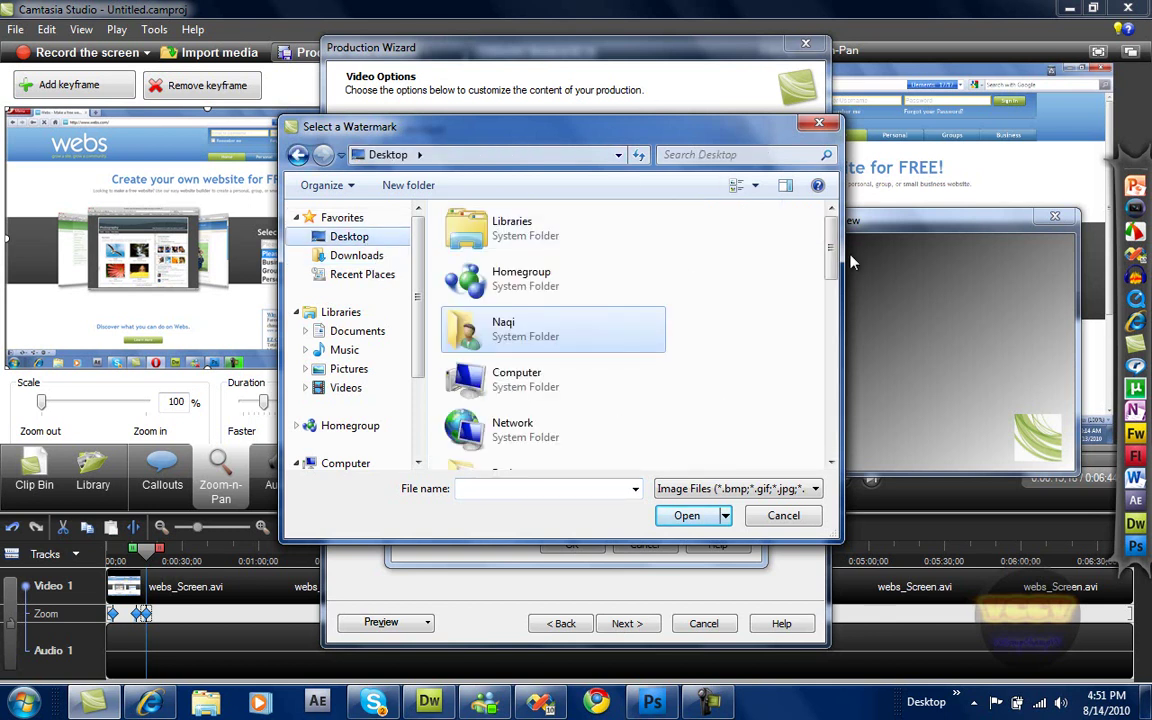
{"action": "scroll", "coordinate": [757, 284], "scroll_direction": "down", "scroll_amount": 5}
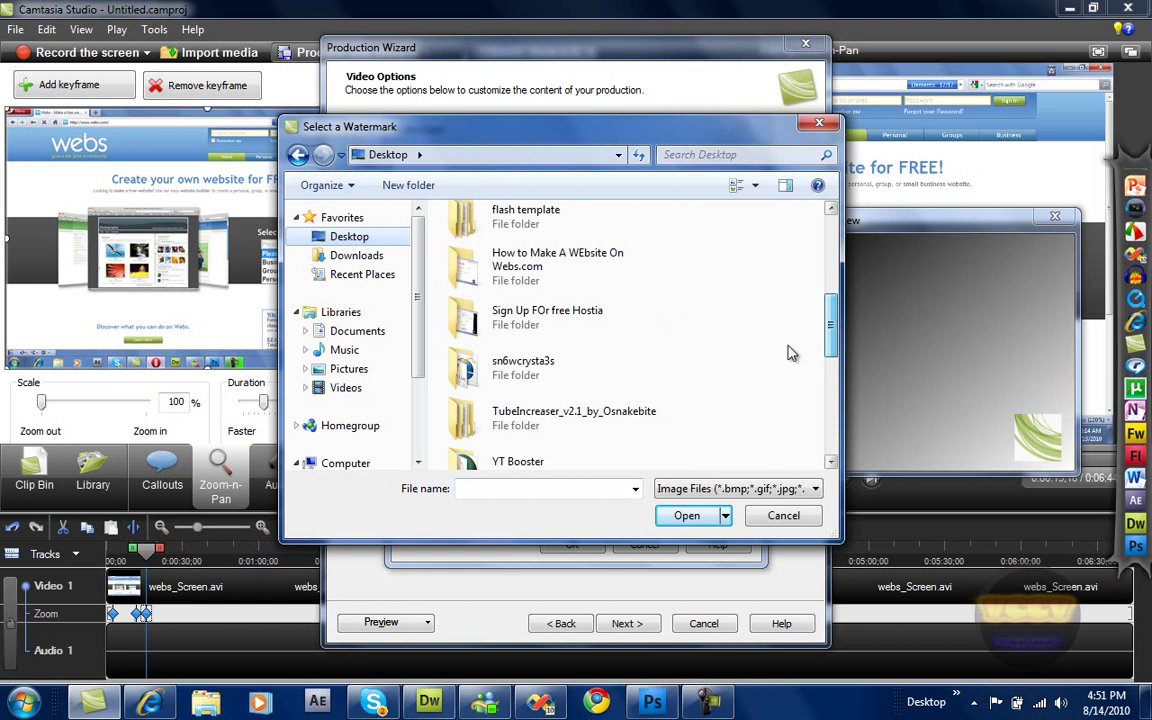
{"action": "double_click", "coordinate": [525, 365]}
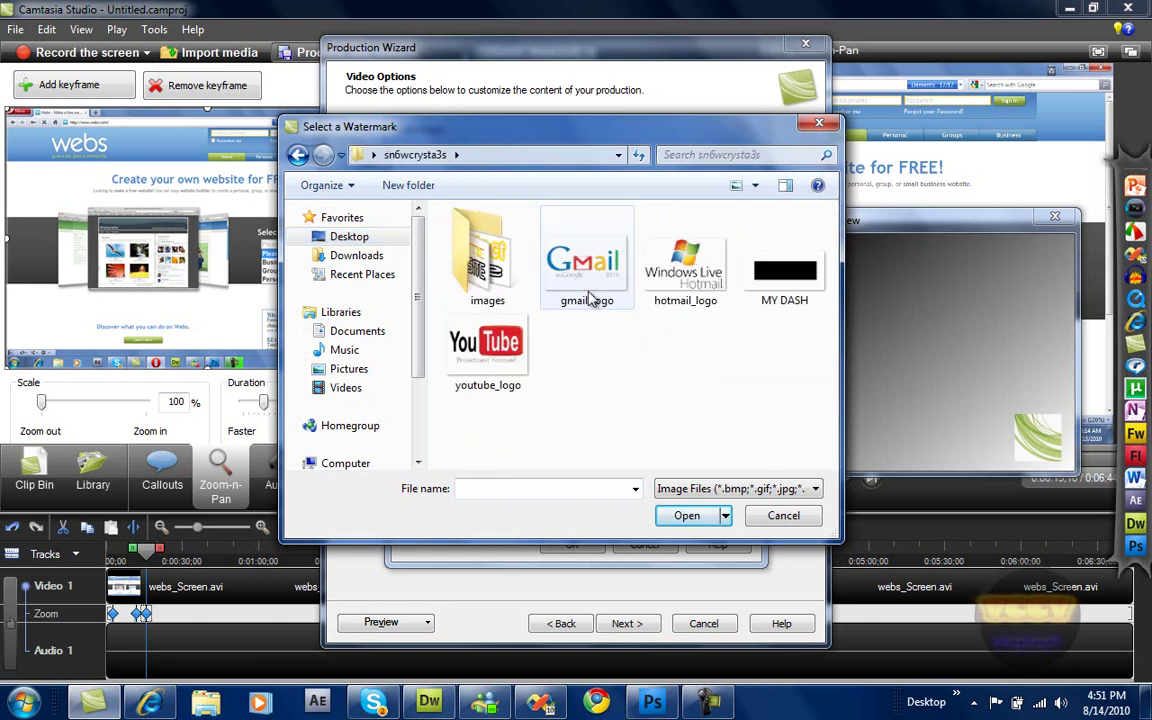
{"action": "left_click", "coordinate": [510, 285]}
{"action": "double_click", "coordinate": [510, 285]}
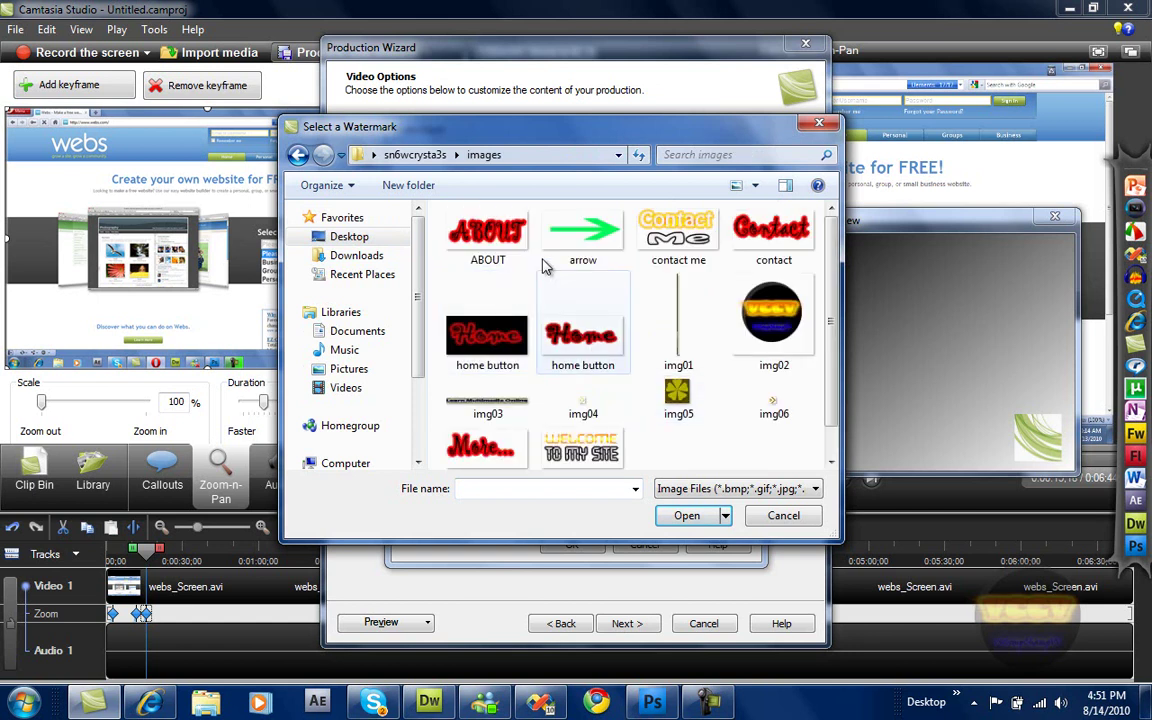
{"action": "double_click", "coordinate": [776, 336]}
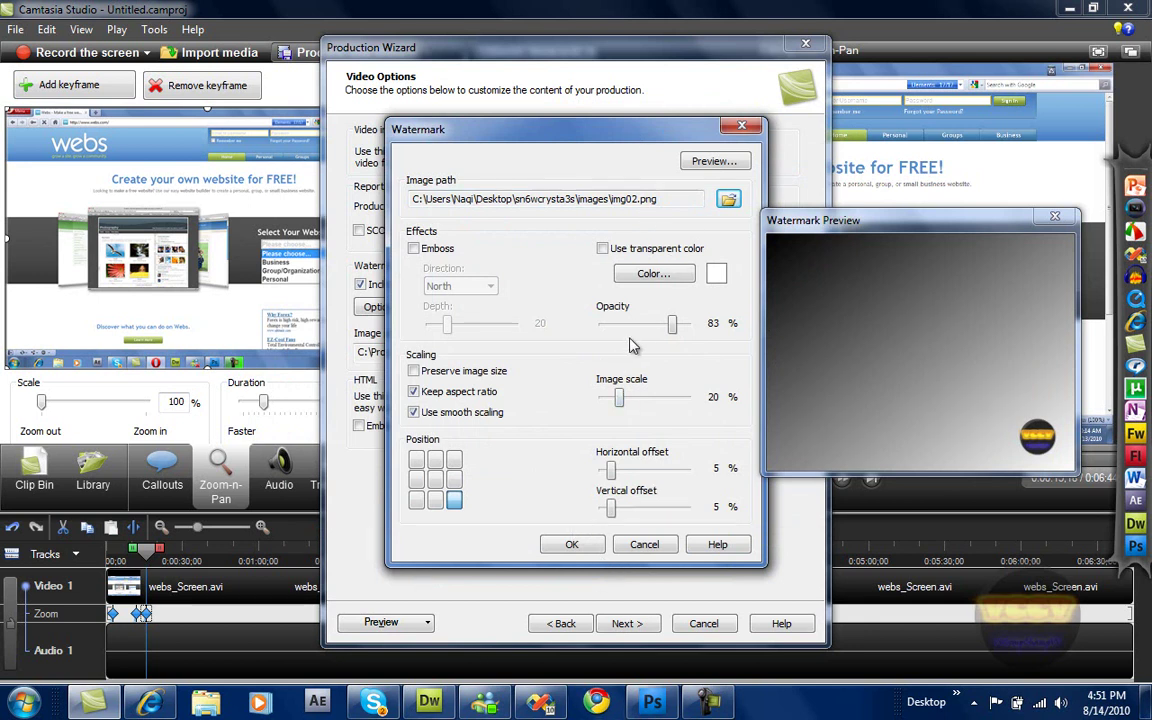
Lower the watermark opacity to 30% and confirm the Watermark dialog
{"action": "mouse_move", "coordinate": [675, 322]}
{"action": "left_mouse_down"}
{"action": "mouse_move", "coordinate": [607, 323]}
{"action": "mouse_move", "coordinate": [630, 330]}
{"action": "left_mouse_up"}
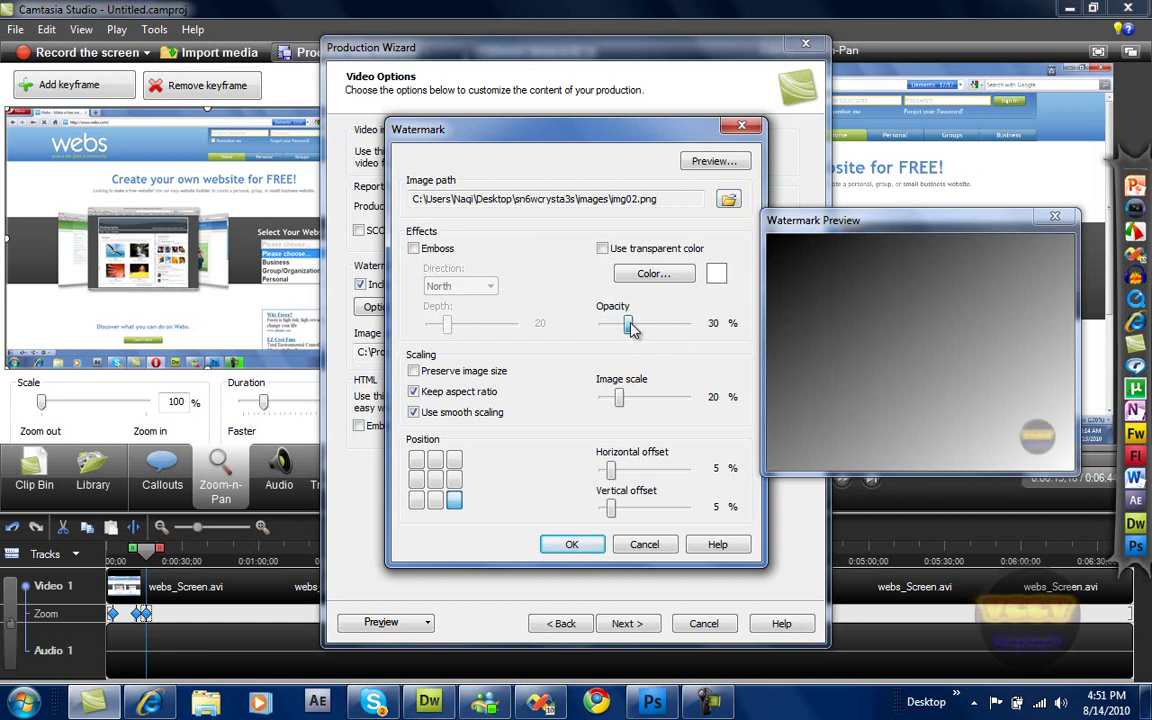
{"action": "left_click", "coordinate": [576, 545]}
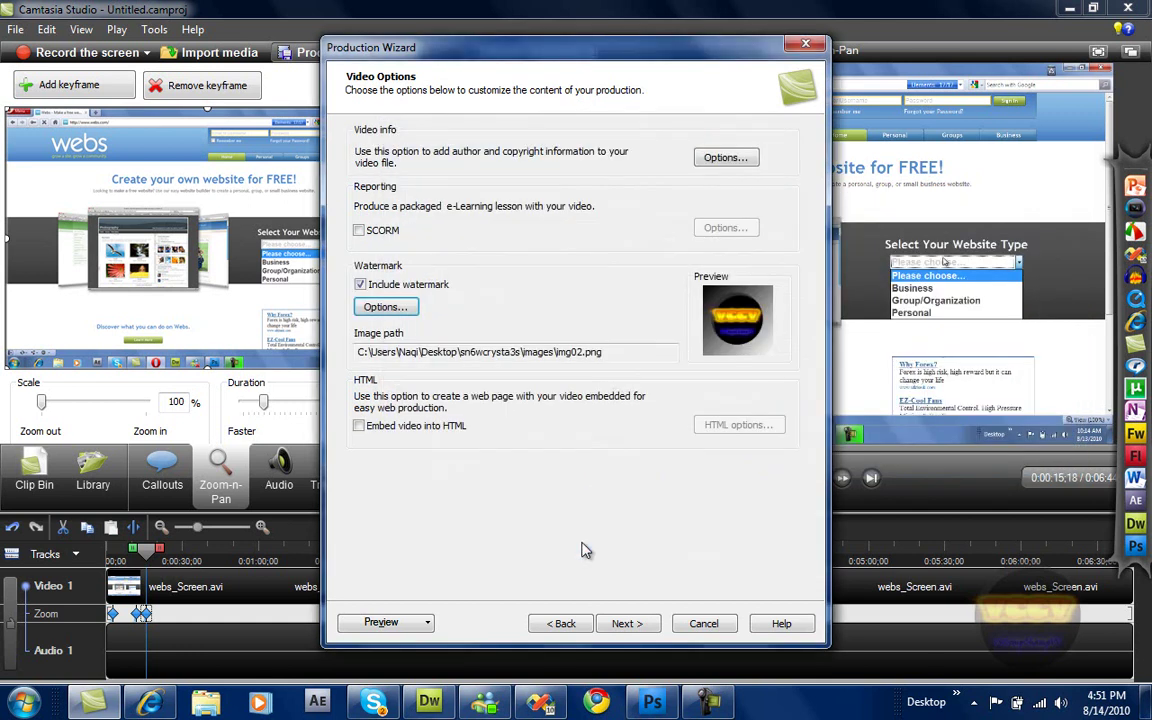
Leave the table of contents unchecked and advance to the final Produce Video page
{"action": "left_click", "coordinate": [645, 623]}
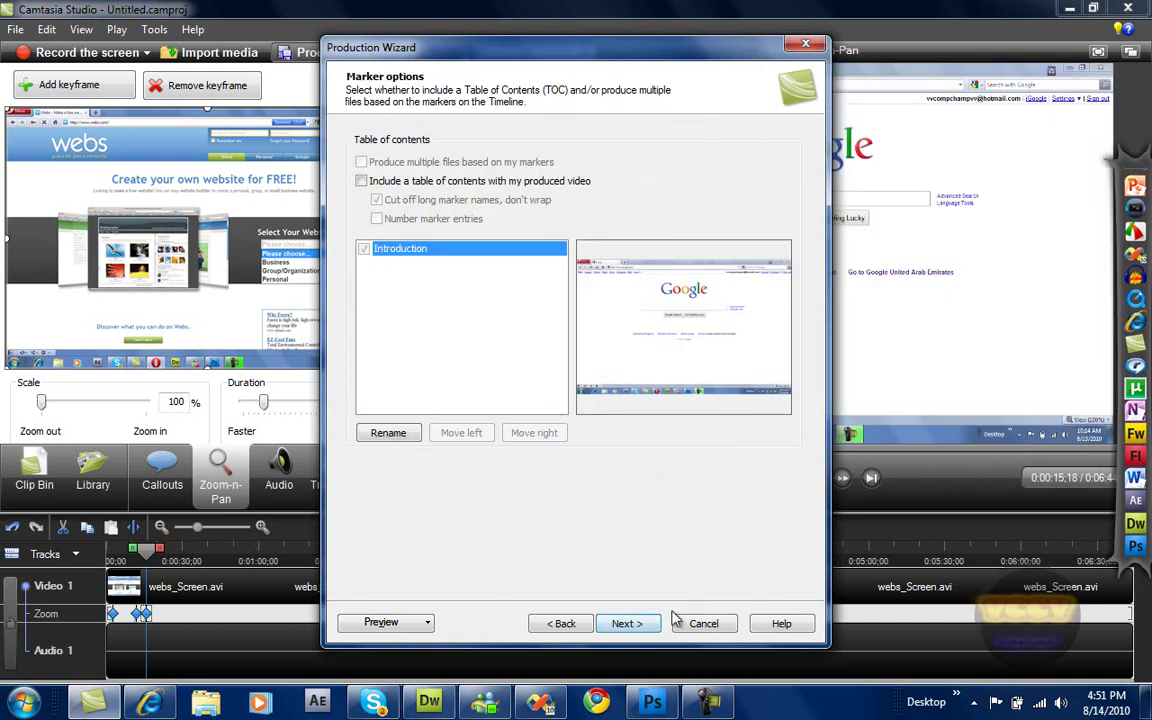
{"action": "left_click", "coordinate": [641, 625]}
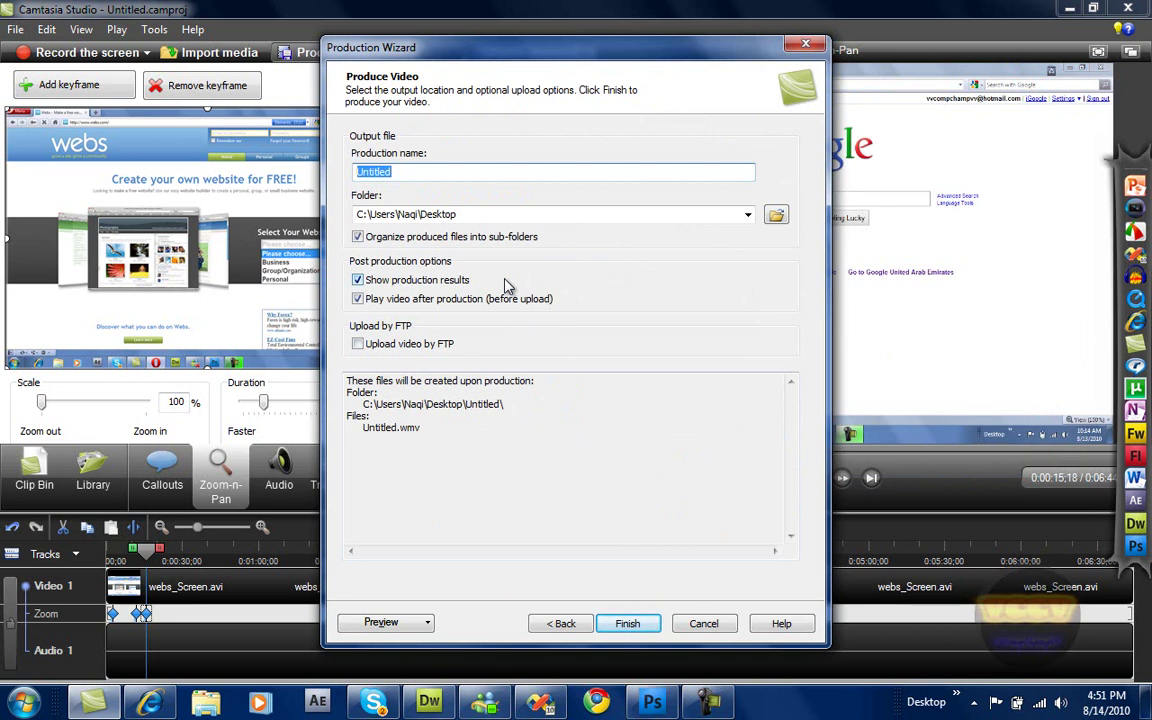
Name the production nwdberjb and leave FTP upload turned off
{"action": "type", "text": "nwdberjb"}
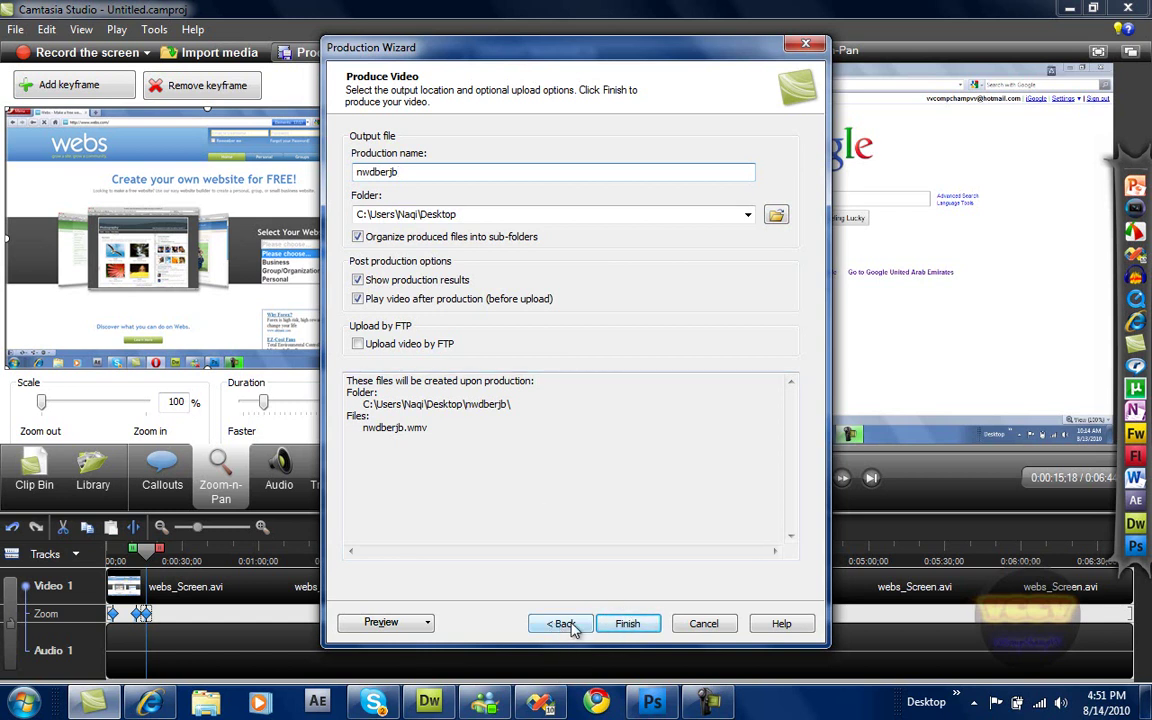
{"action": "left_click", "coordinate": [366, 343]}
{"action": "left_click", "coordinate": [382, 344]}
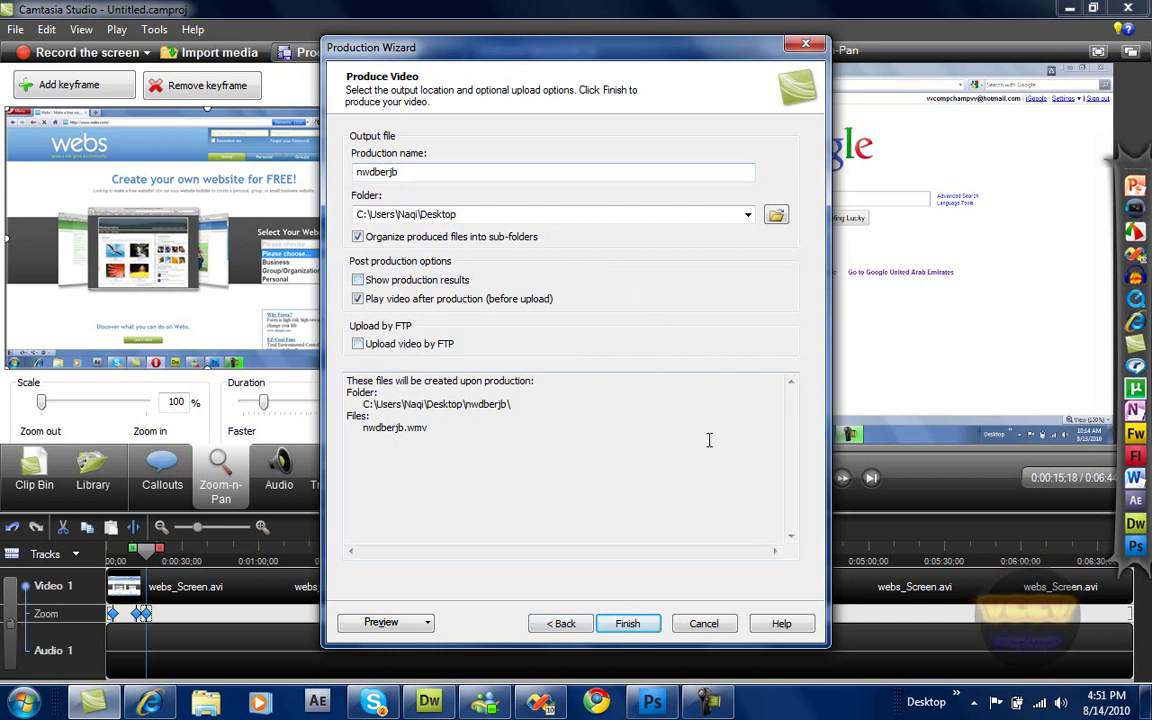
Dismiss the preview choices and finish the wizard to render the WMV to the Desktop
{"action": "left_click", "coordinate": [407, 623]}
{"action": "left_click", "coordinate": [458, 530]}
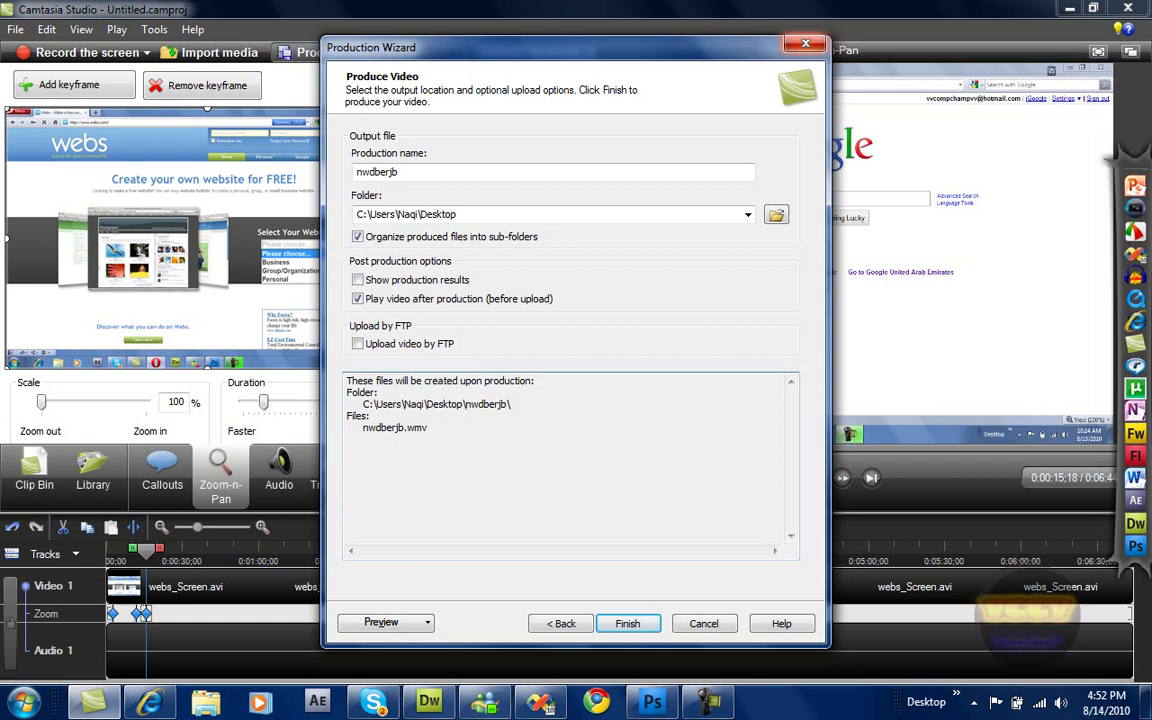
{"action": "left_click", "coordinate": [805, 46]}
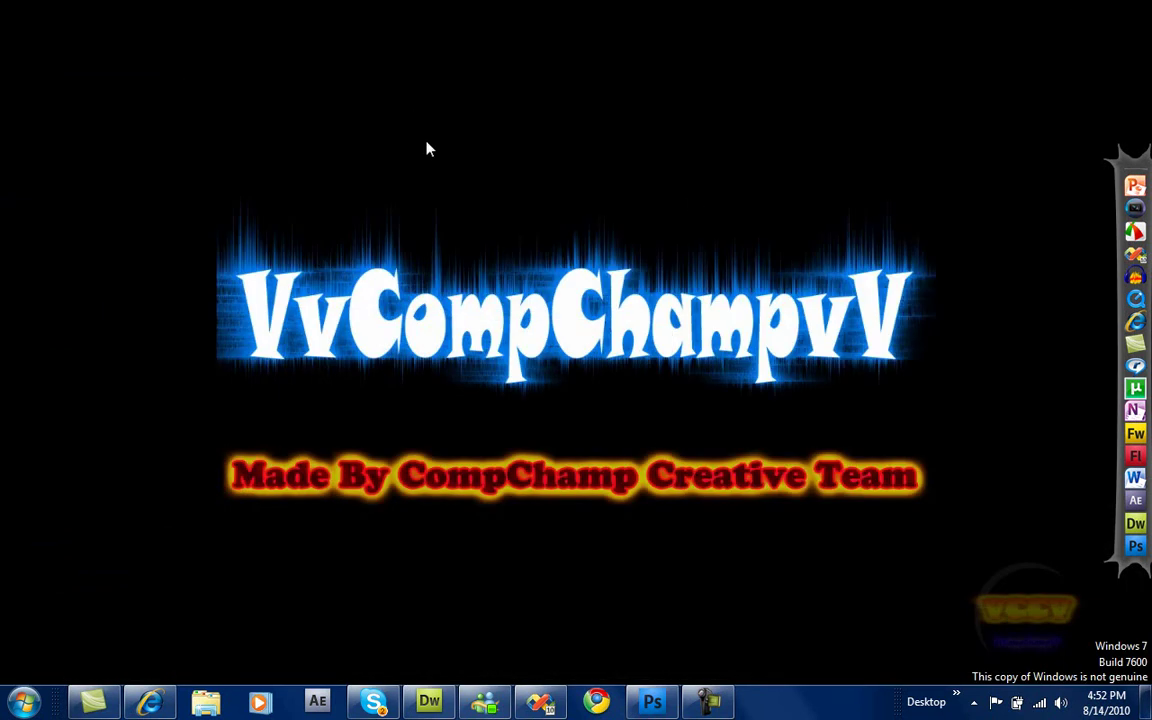
{"action": "right_click", "coordinate": [276, 335]}
{"action": "left_click", "coordinate": [408, 257]}
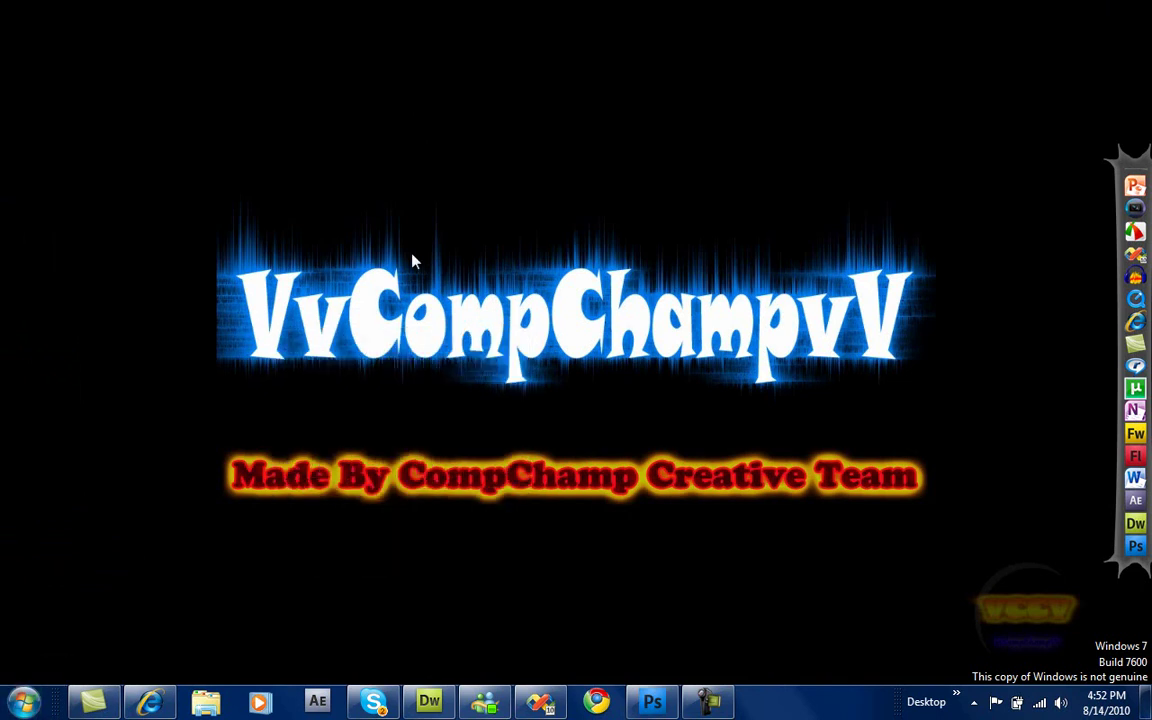